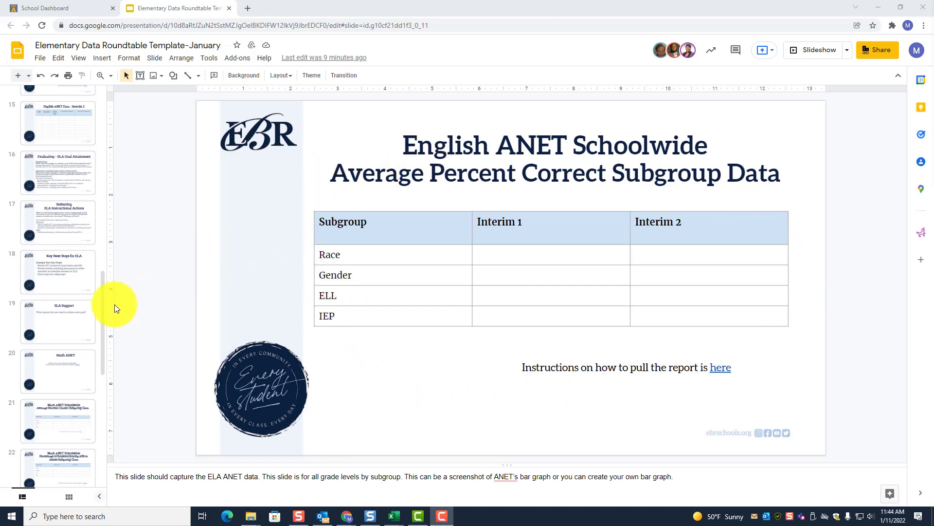
View the Math ANET subgroup slide, then switch to myANet and open the school performance over time report by course.
click(61, 411)
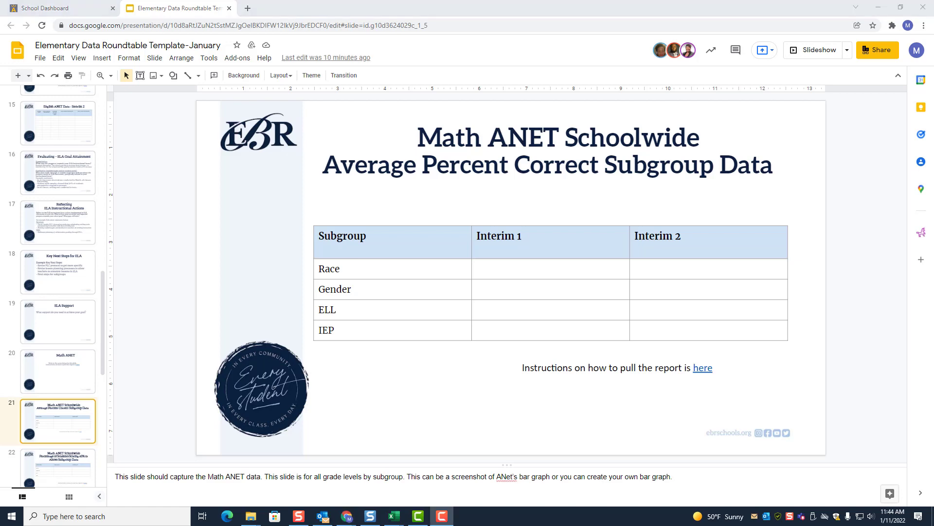
click(51, 9)
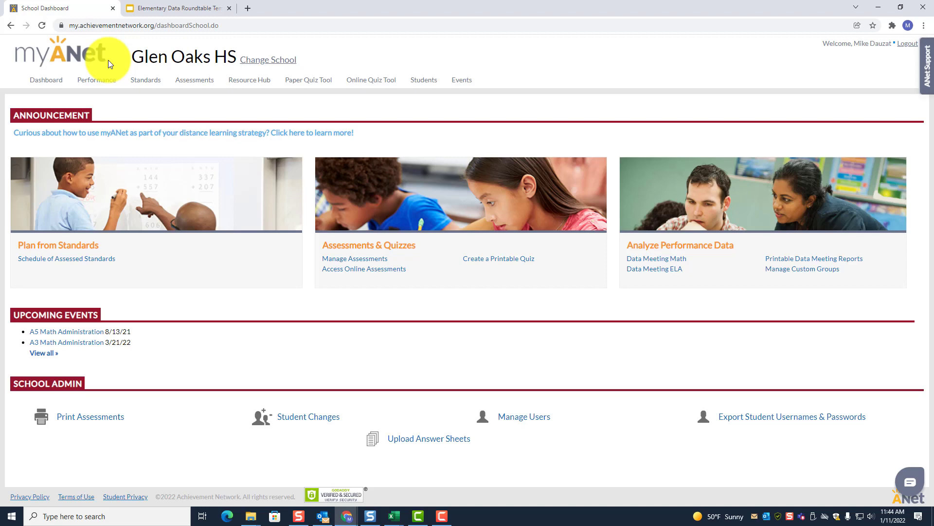
click(96, 84)
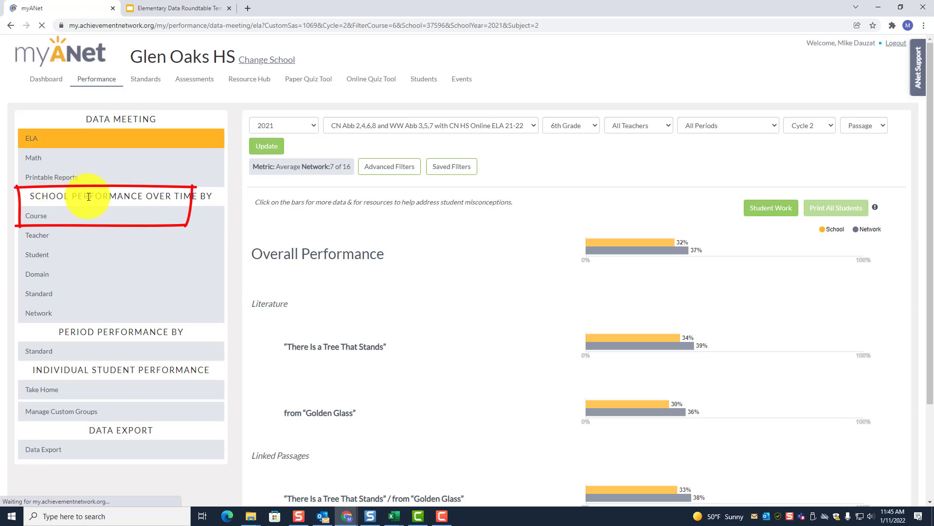
click(35, 219)
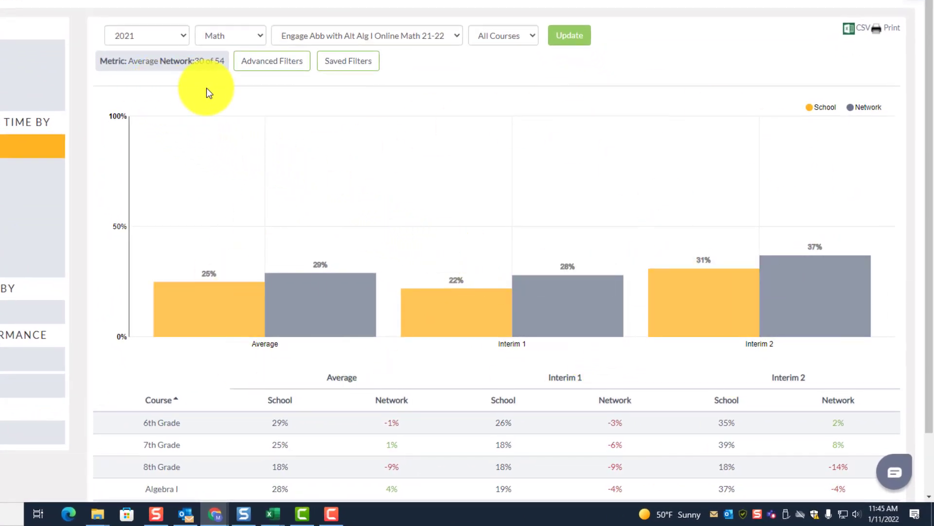
Review the report's year, subject and course filter choices, keeping 2021, Math and All Courses.
click(144, 36)
click(128, 49)
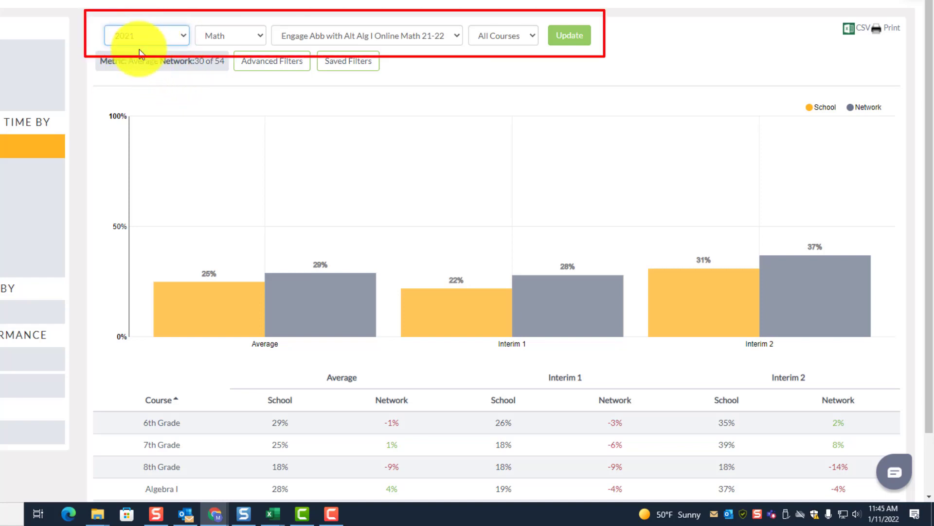
click(246, 33)
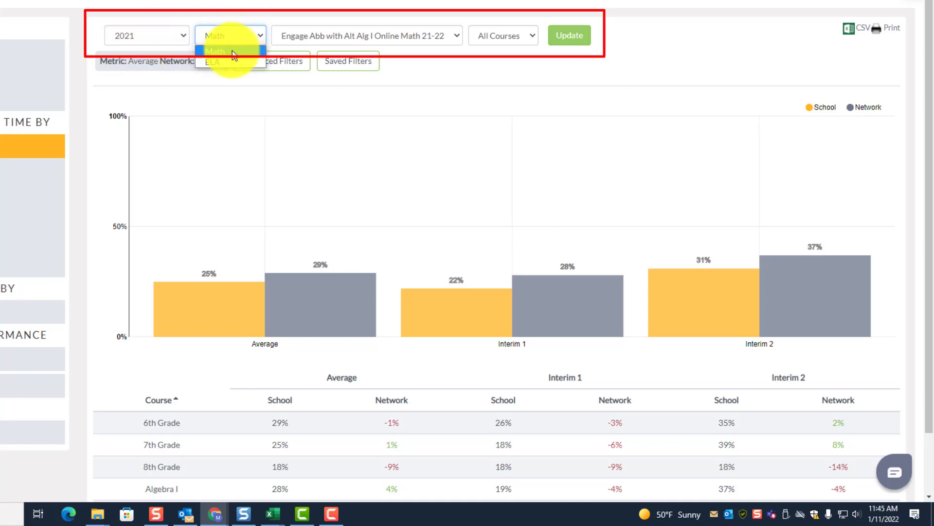
click(232, 53)
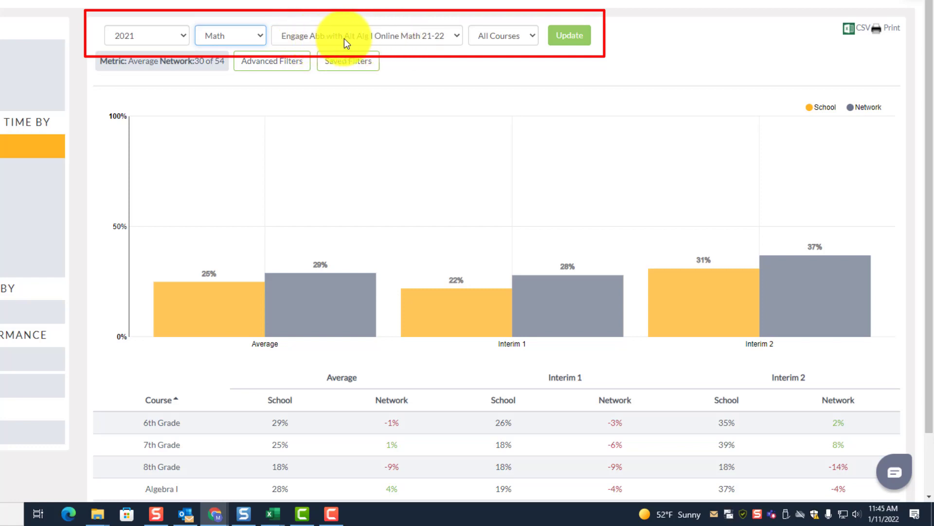
click(503, 37)
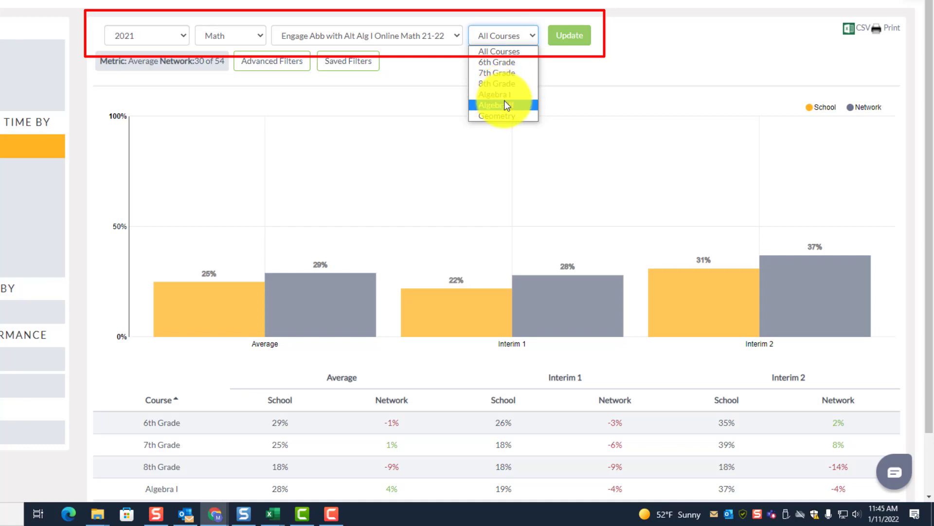
click(395, 139)
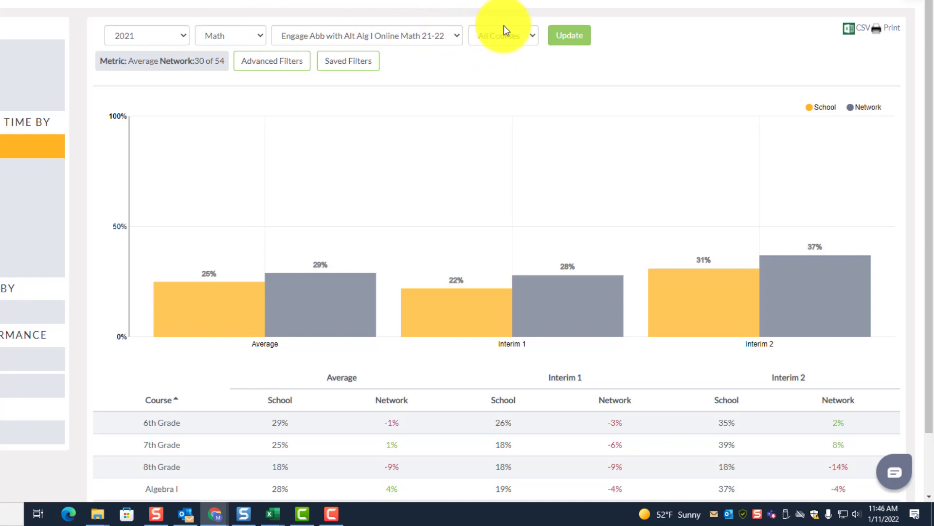
Set the report's subject to ELA and update the chart.
click(251, 36)
click(232, 61)
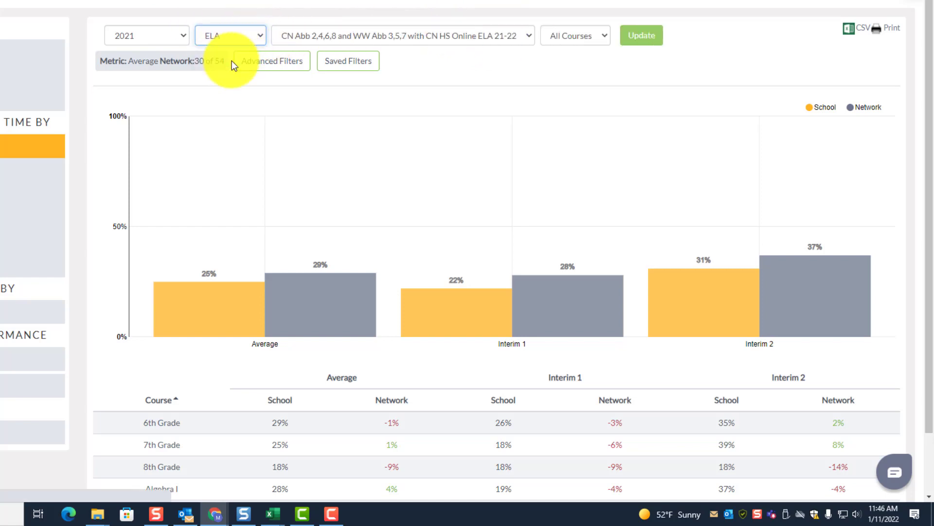
click(642, 37)
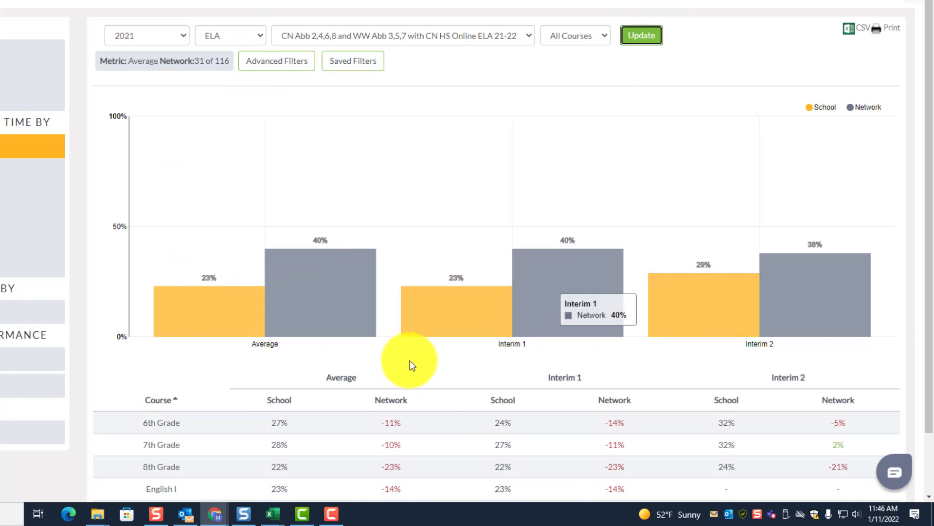
Set the report's subject back to Math and update the chart.
click(261, 39)
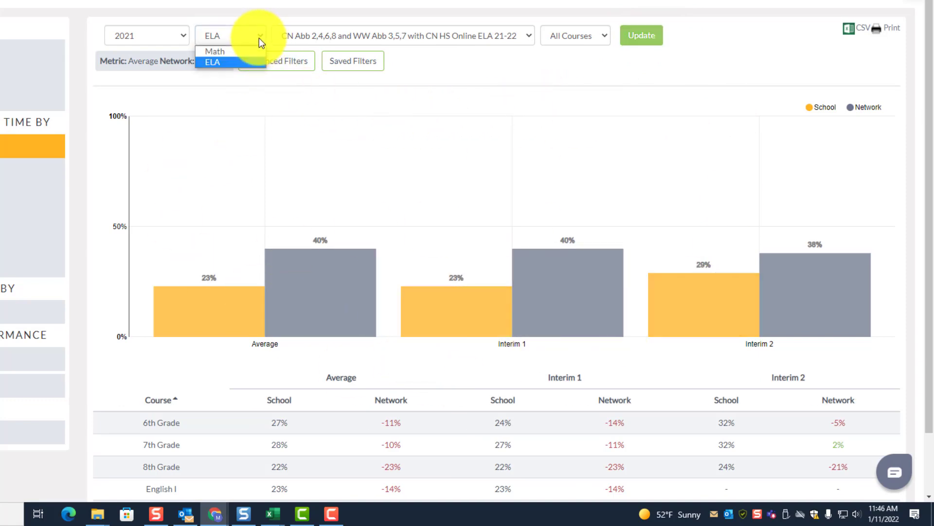
click(247, 47)
click(581, 36)
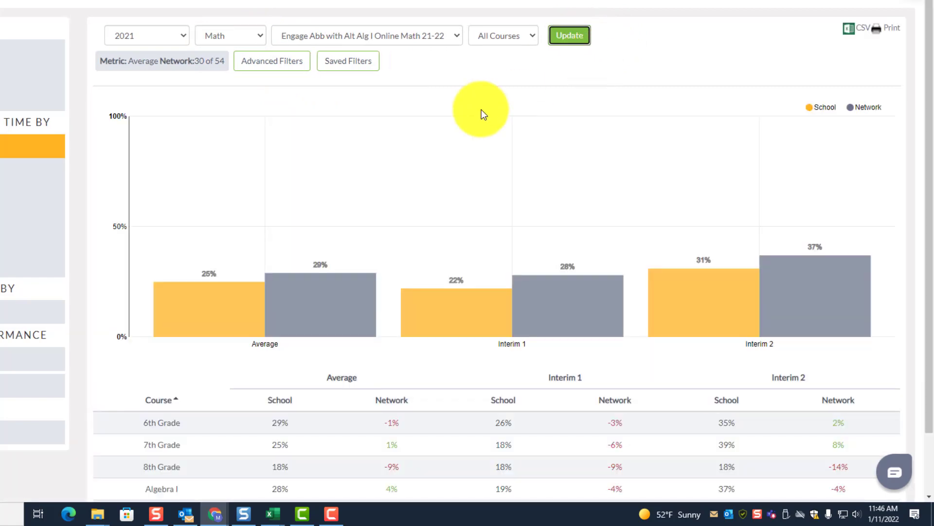
Open the report's advanced filters and clear all state networks from the comparison.
click(271, 67)
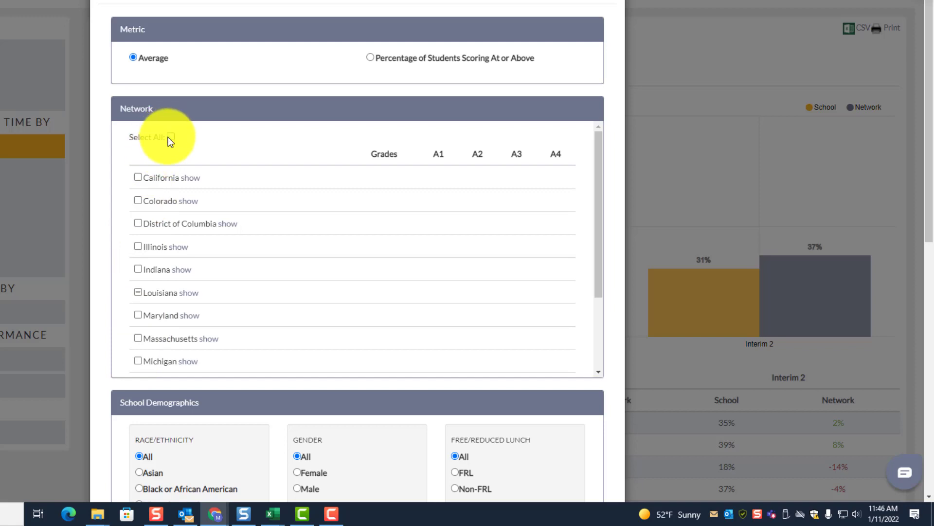
mouse_move(594, 169)
mouse_down()
mouse_move(597, 243)
mouse_move(605, 166)
mouse_up()
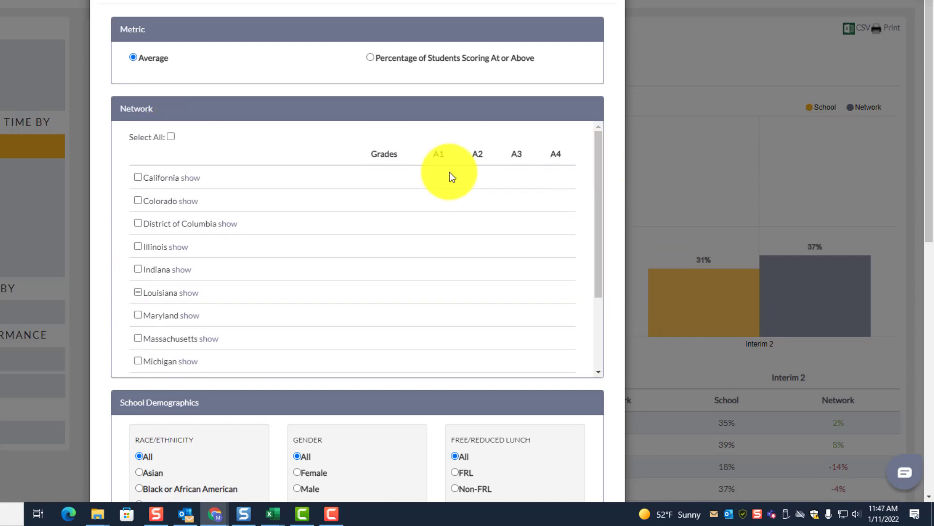
click(169, 137)
click(170, 136)
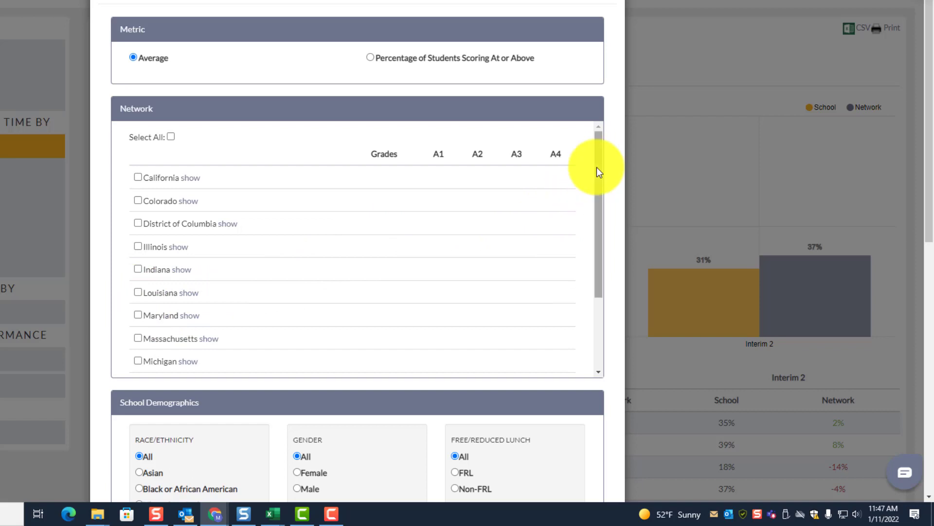
drag(598, 162, 598, 212)
Limit the school demographics to the Asian race/ethnicity group and update the report.
scroll(514, 305, down, 8)
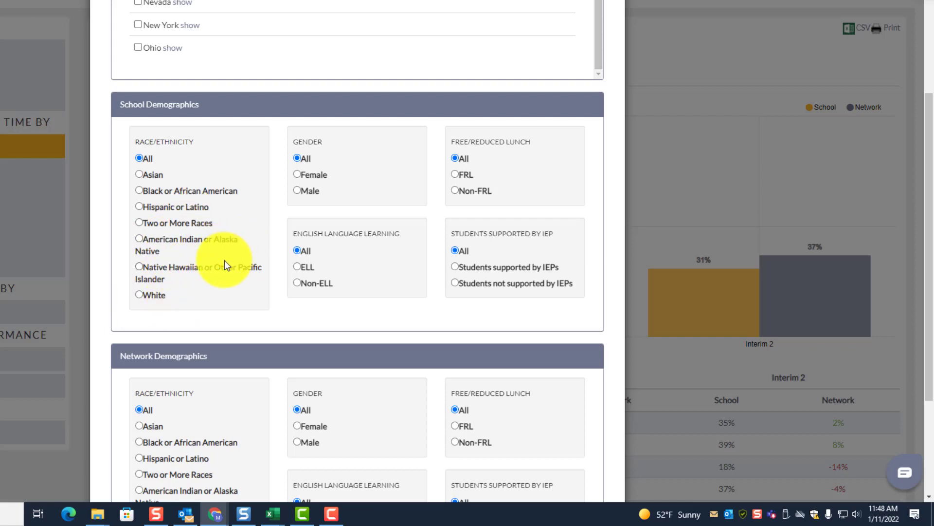
click(139, 174)
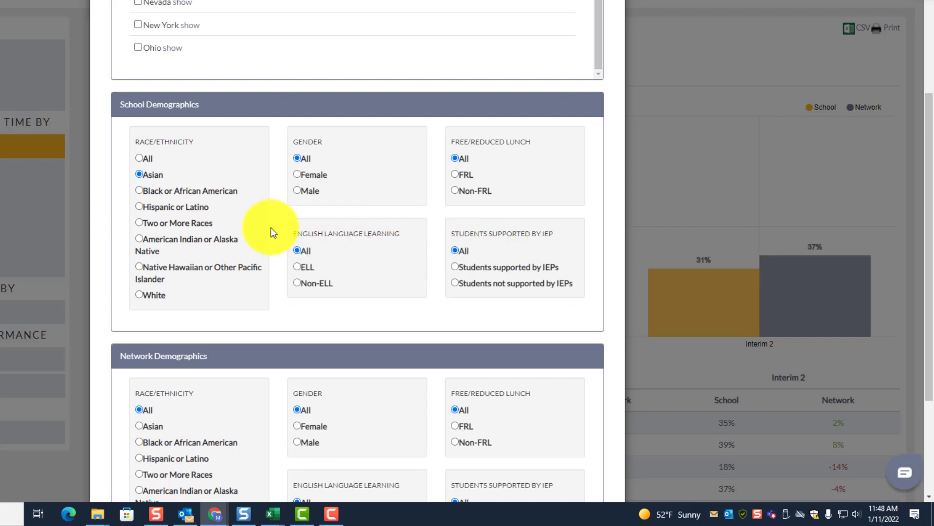
scroll(472, 160, down, 3)
scroll(511, 155, down, 1)
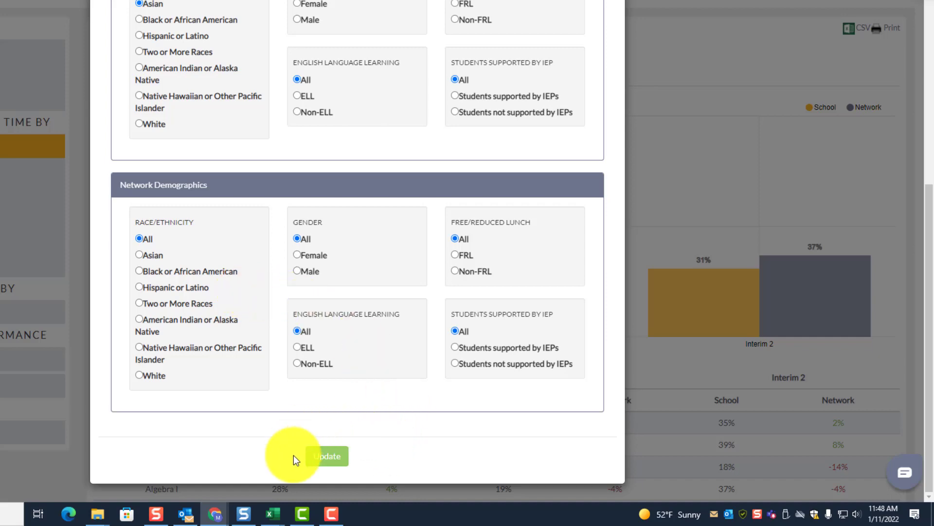
click(329, 460)
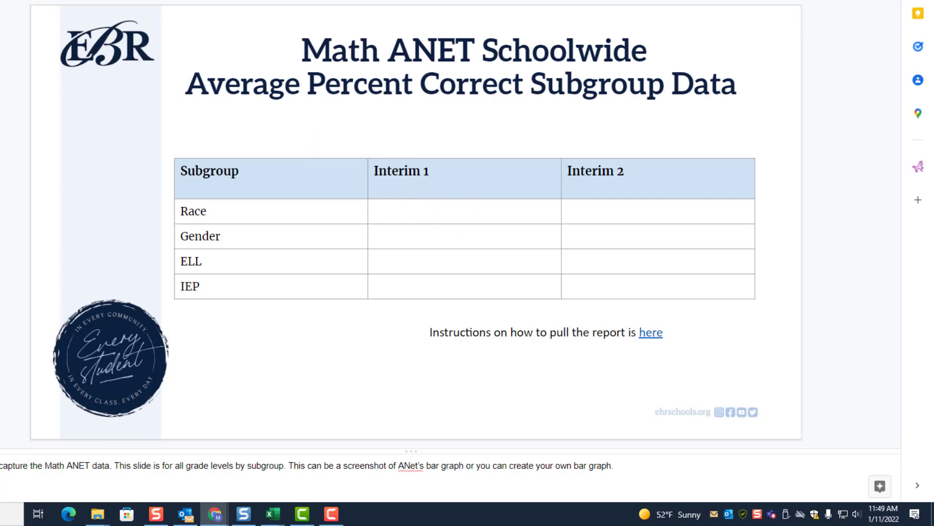
Return to the report, set the school demographics race/ethnicity filter to Black or African American, and update the report.
click(104, 0)
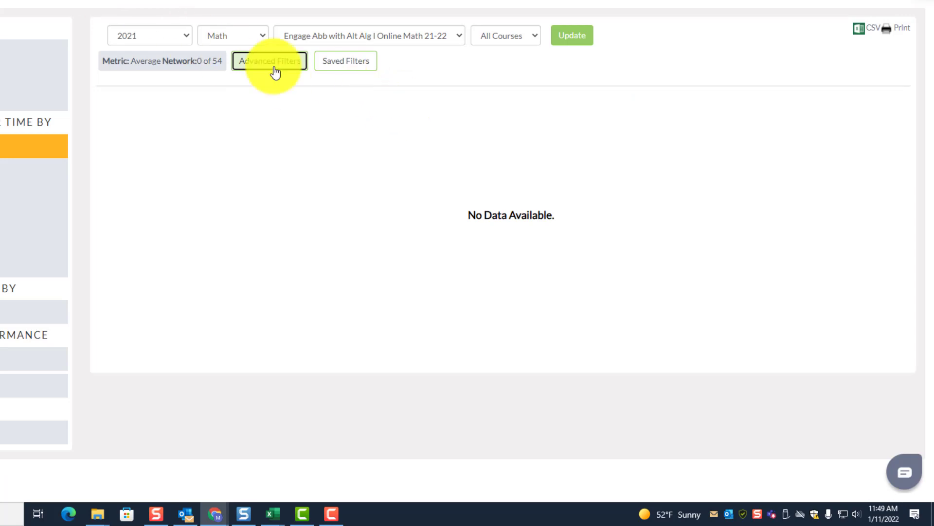
click(296, 67)
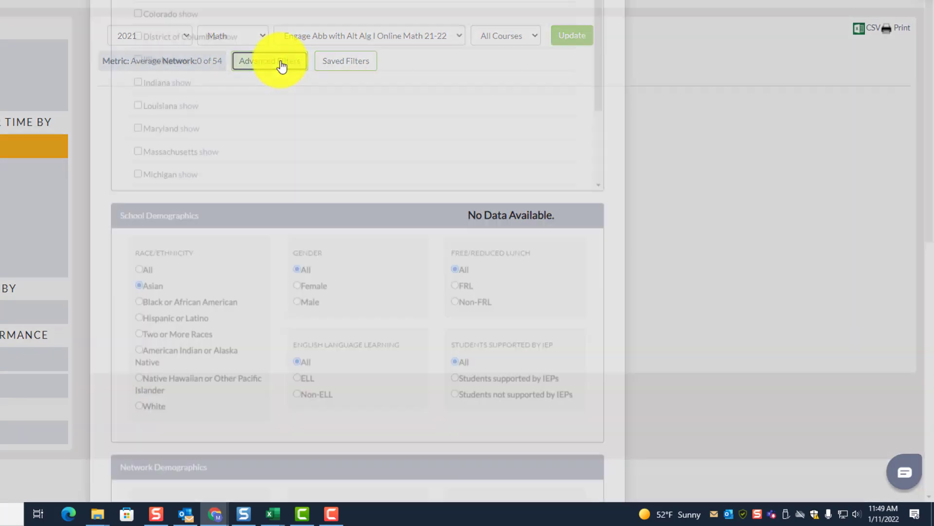
scroll(364, 229, down, 8)
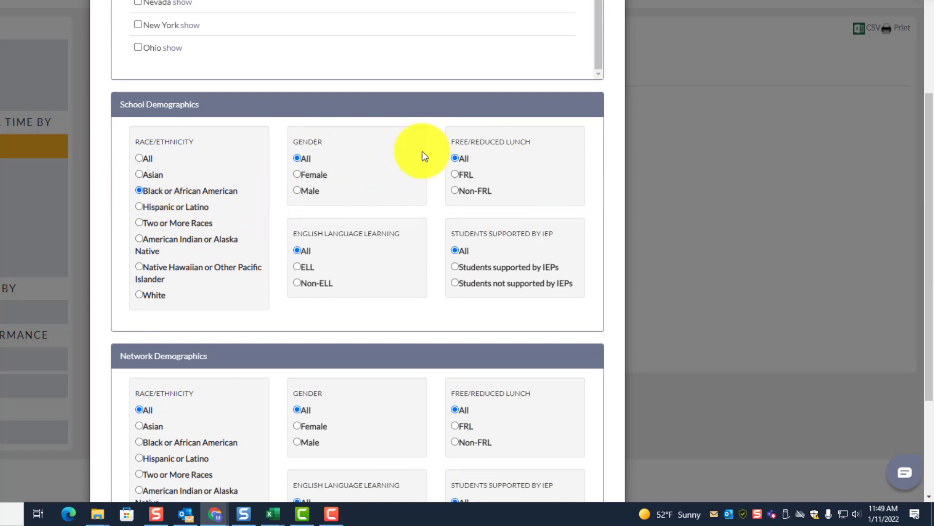
scroll(535, 273, down, 3)
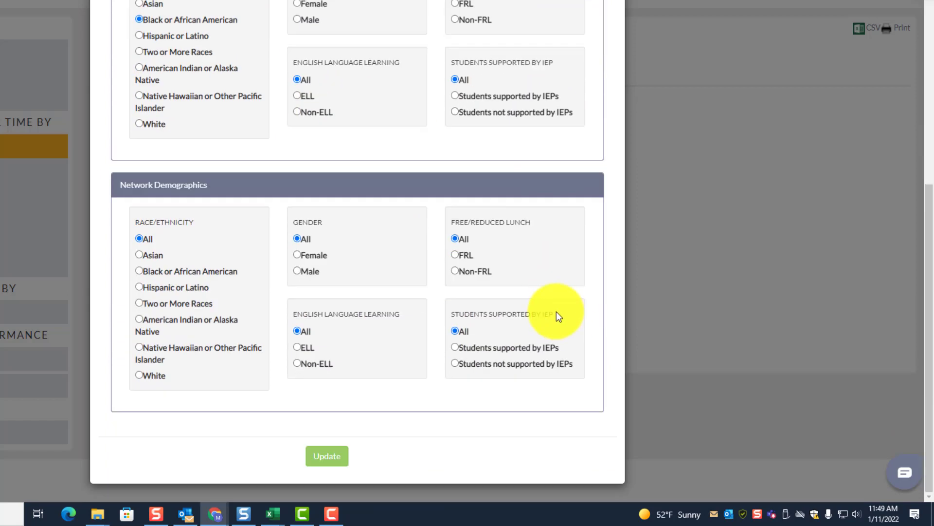
click(325, 458)
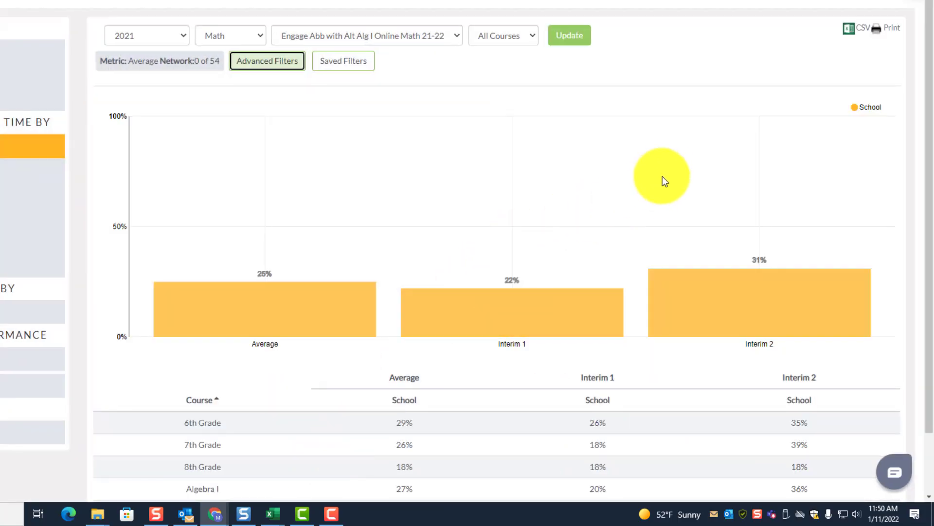
Consult the report and enter "African America - 22%" in the slide table's Race row under Interim 1.
scroll(662, 179, down, 2)
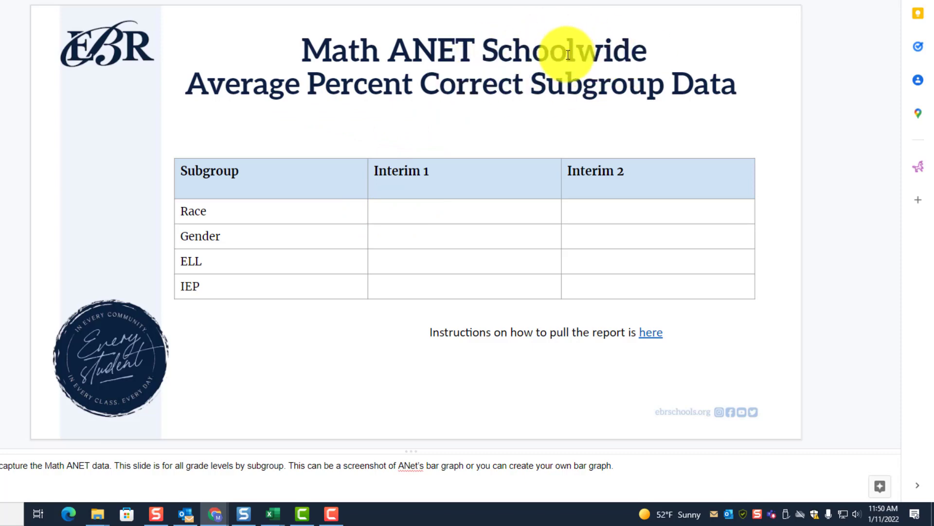
click(210, 1)
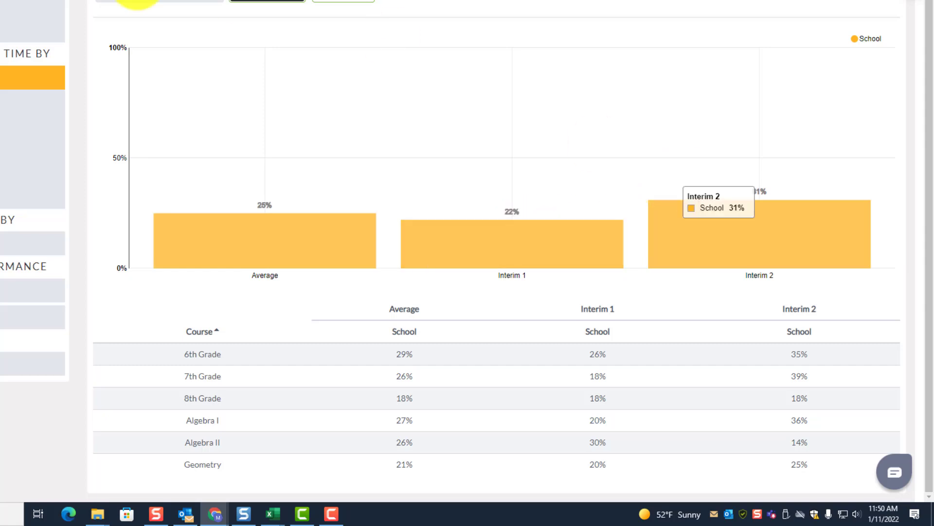
click(137, 1)
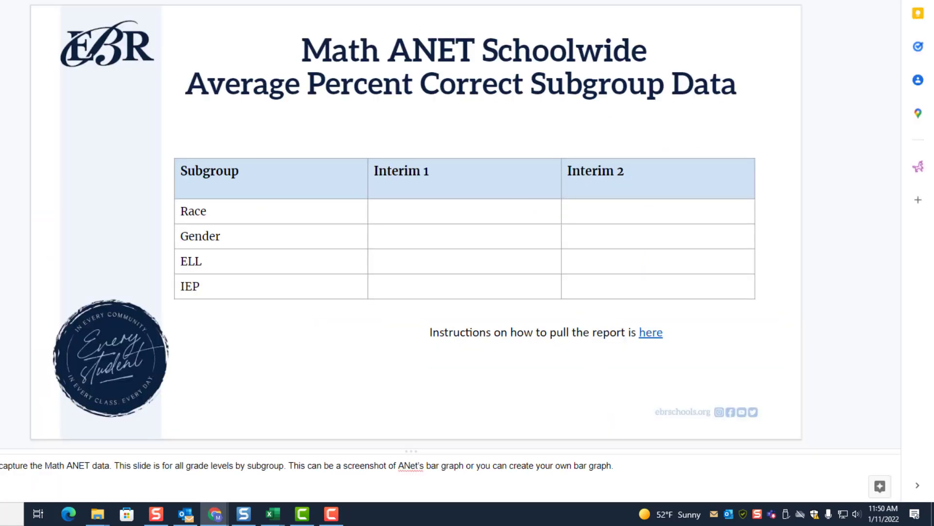
click(426, 214)
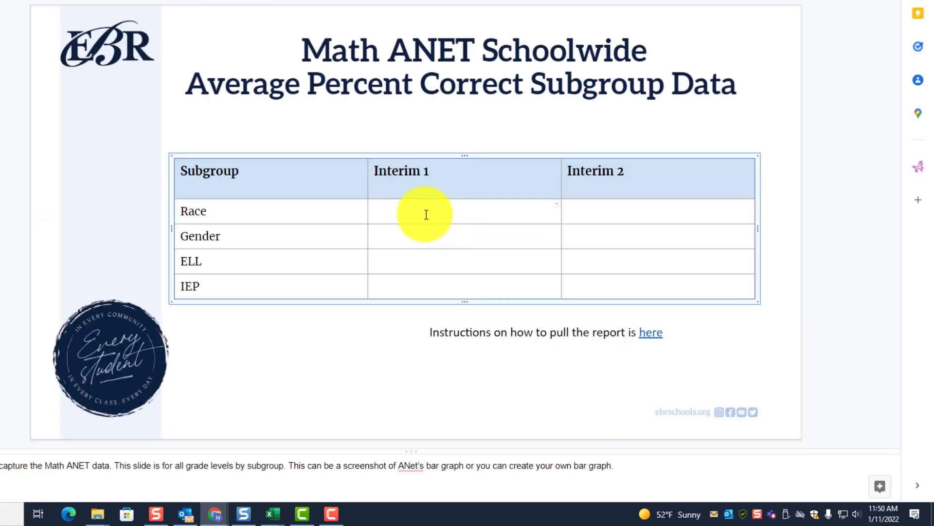
text(African America - 22%)
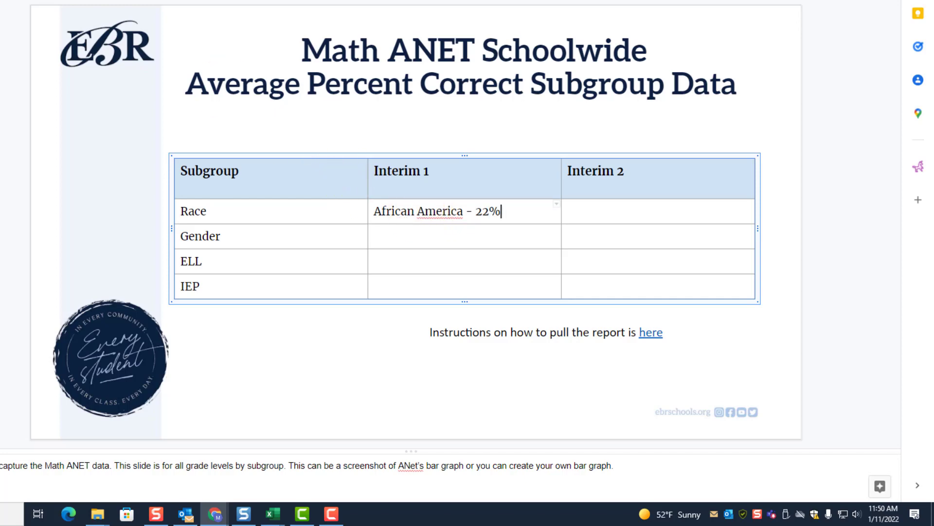
Check the report's Interim 2 result, then correct the slide's Interim 1 race entry to "African American - 22%".
key(ctrl+Tab)
mouse_move(790, 241)
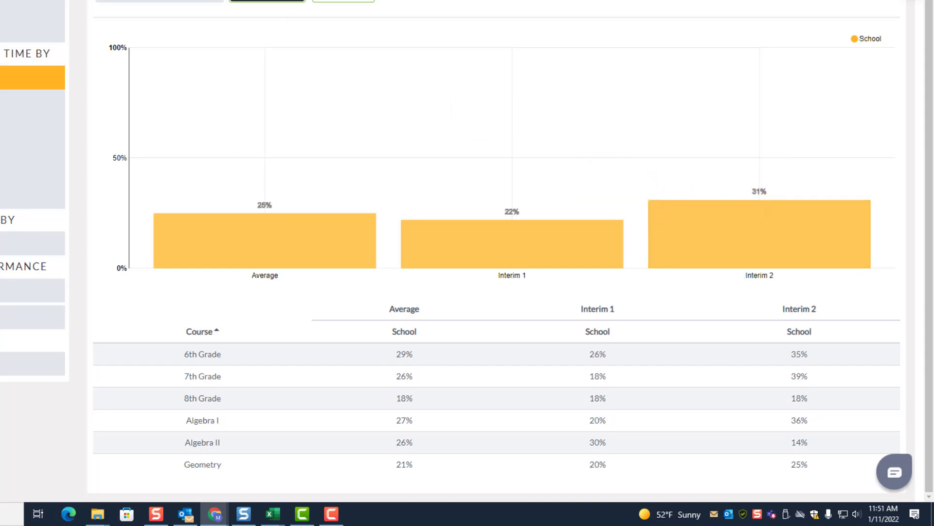
key(ctrl+Tab)
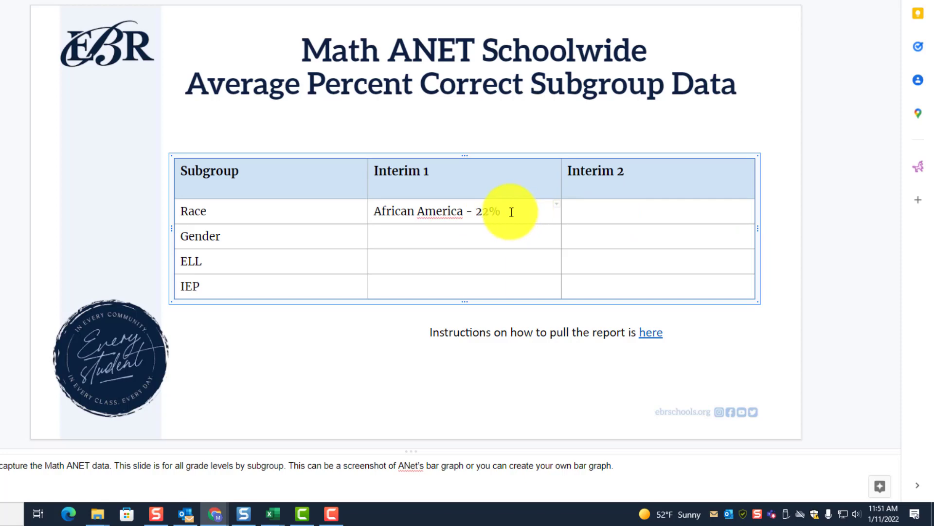
click(465, 212)
text(n)
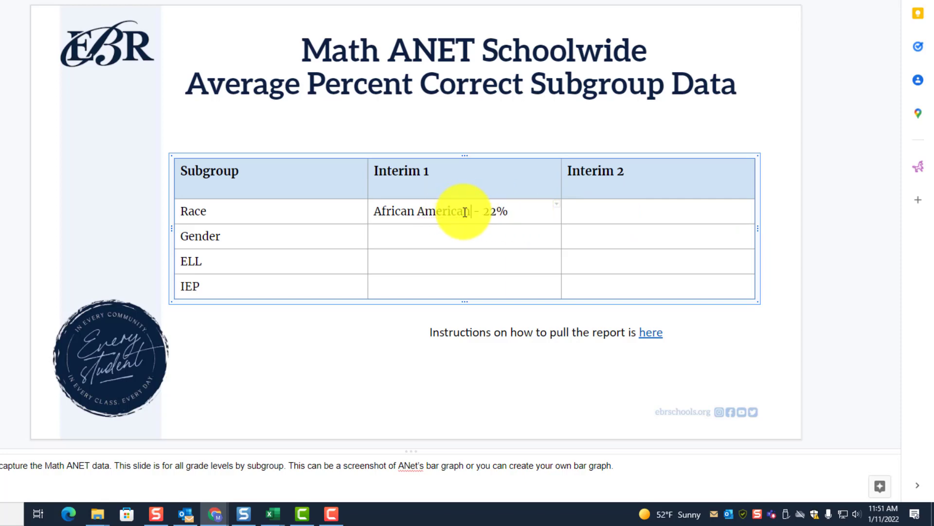
Consult the report's Interim 2 result and enter "African American - 31%" in the slide table's Race row under Interim 2.
click(621, 212)
text(African American -)
click(205, 1)
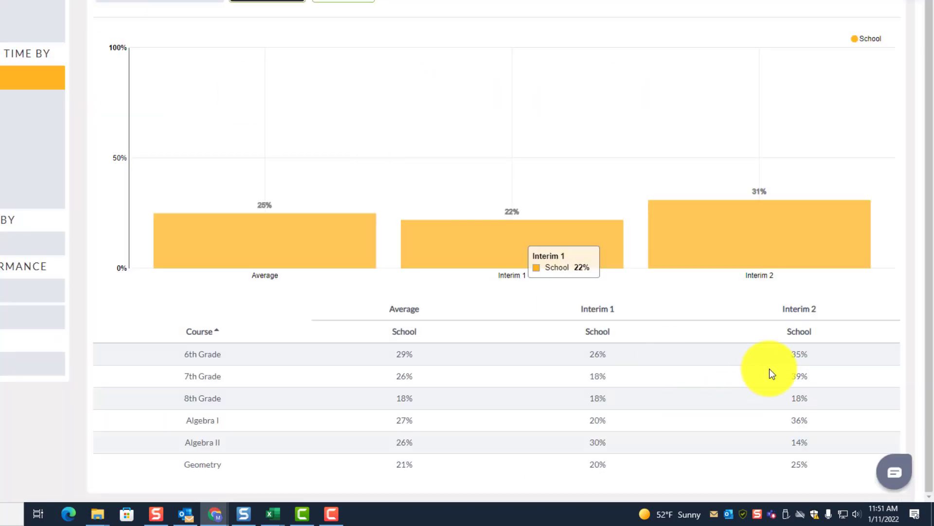
click(292, 1)
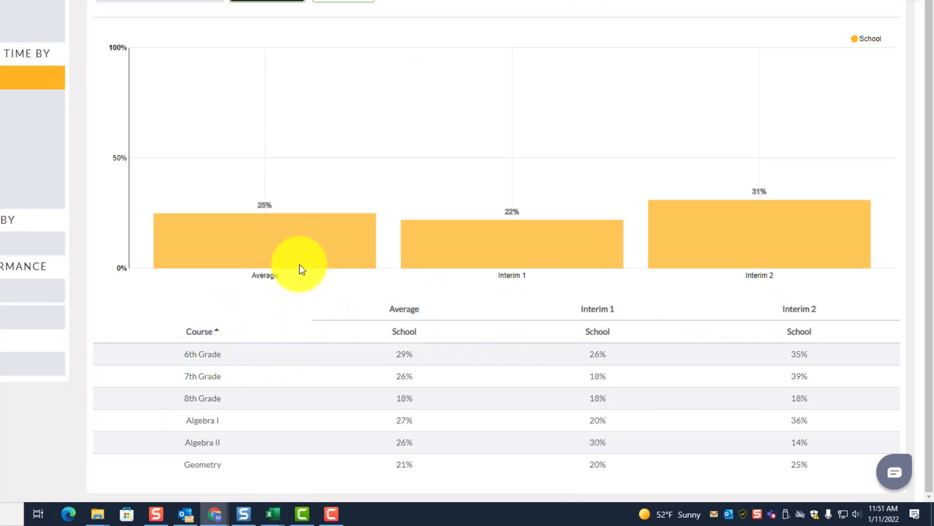
Examine the report's Average, Interim 1 and Interim 2 results for the Black or African American subgroup.
mouse_move(477, 252)
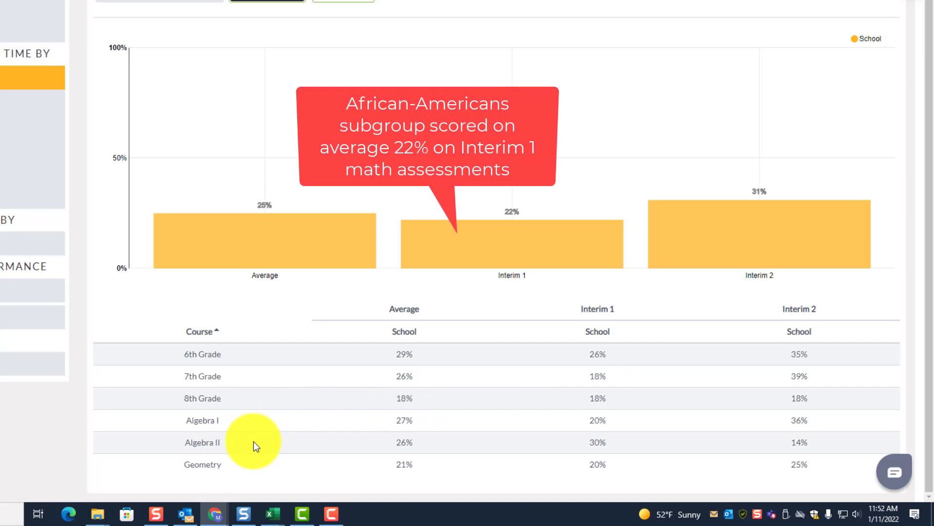
mouse_move(495, 296)
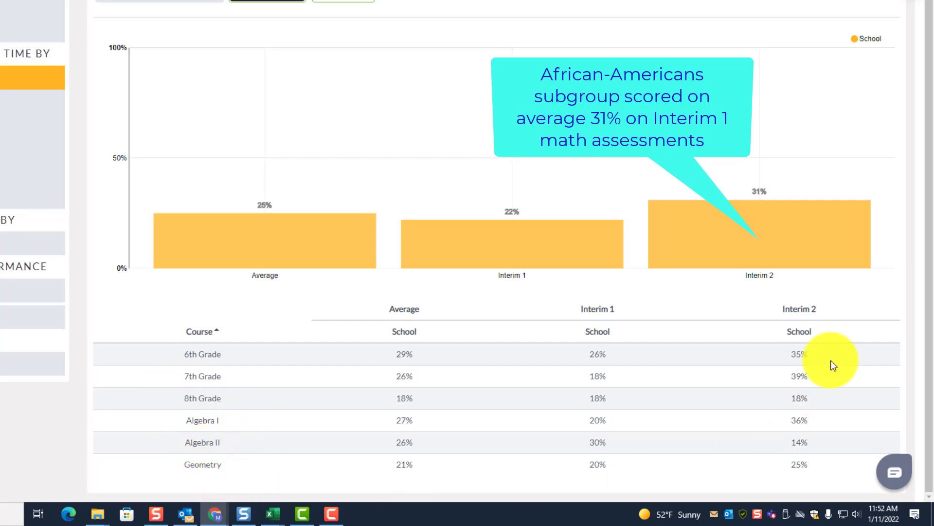
mouse_move(699, 271)
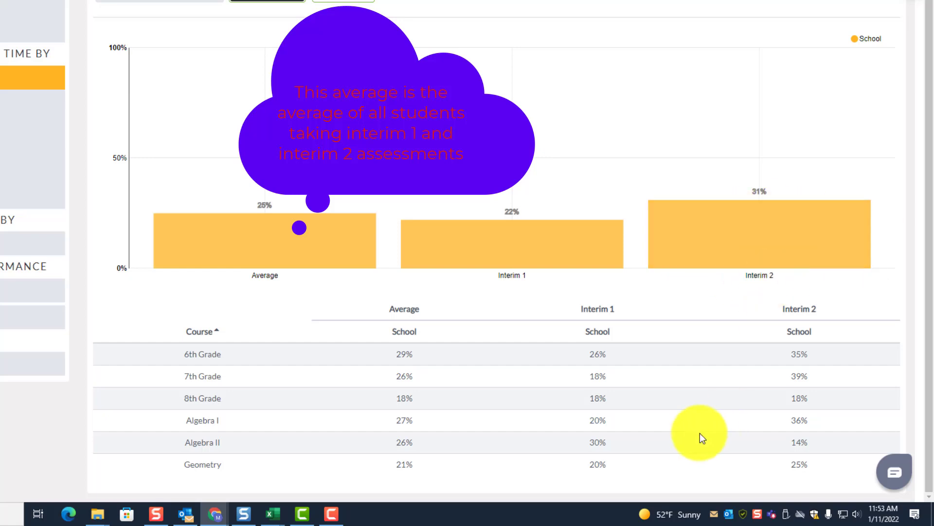
mouse_move(248, 242)
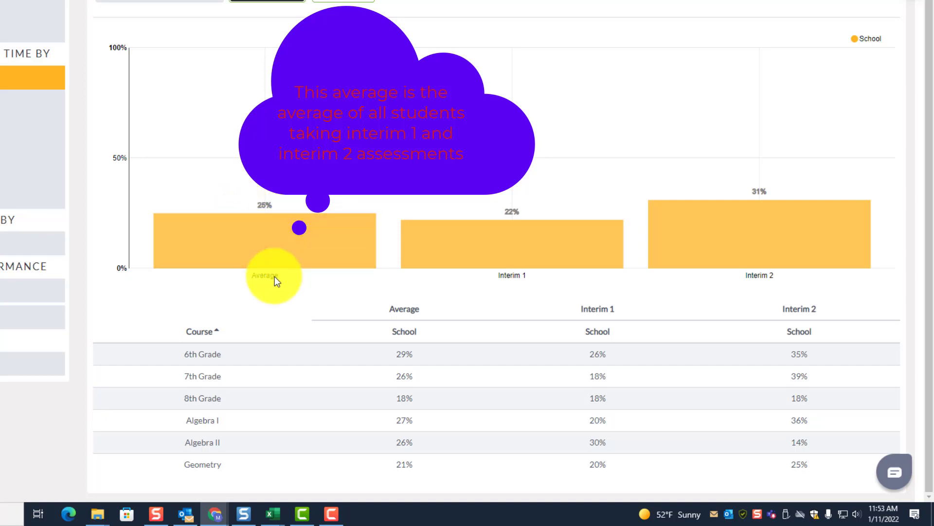
mouse_move(250, 261)
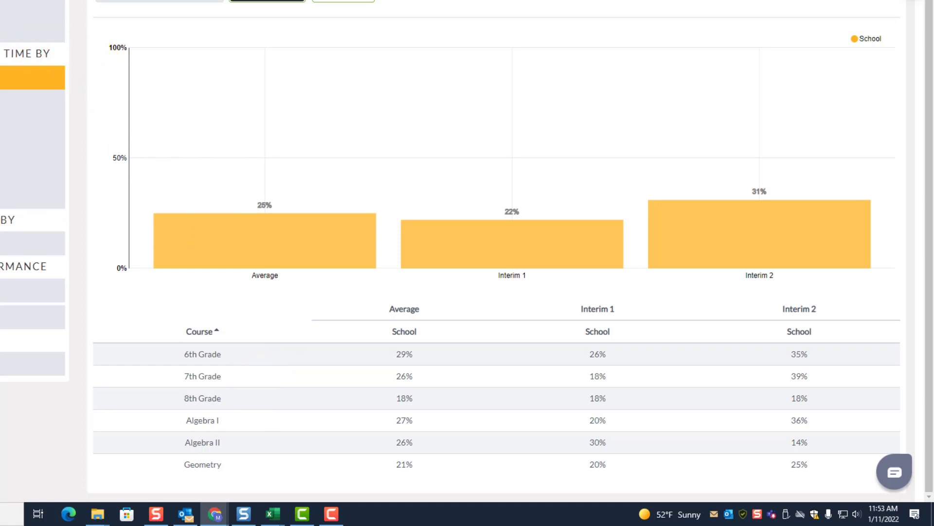
Set the school demographics race/ethnicity filter to Hispanic or Latino and update the report.
click(249, 2)
scroll(469, 163, down, 5)
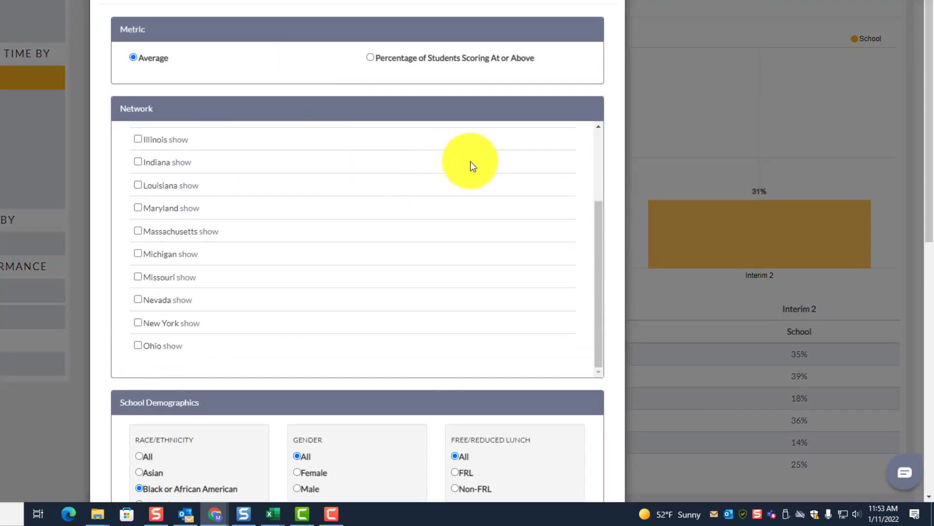
scroll(502, 158, down, 3)
scroll(502, 158, down, 3)
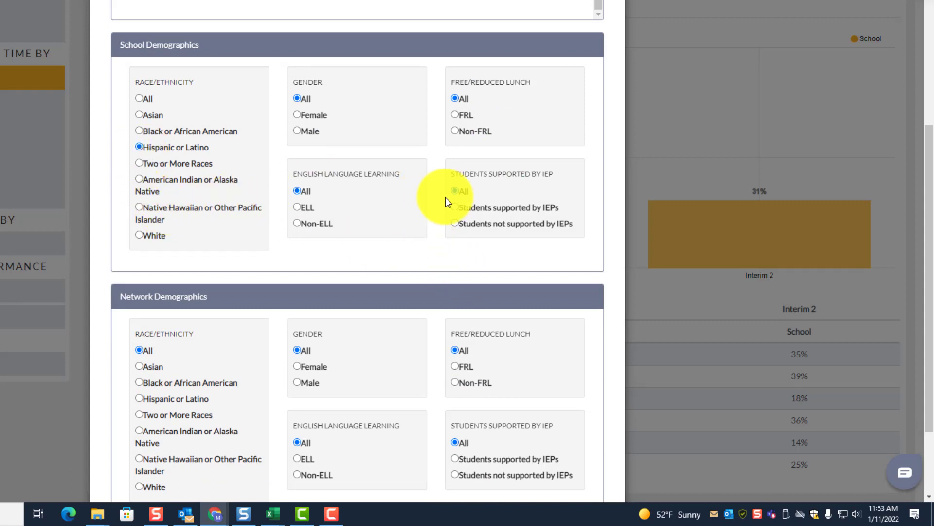
scroll(448, 200, down, 3)
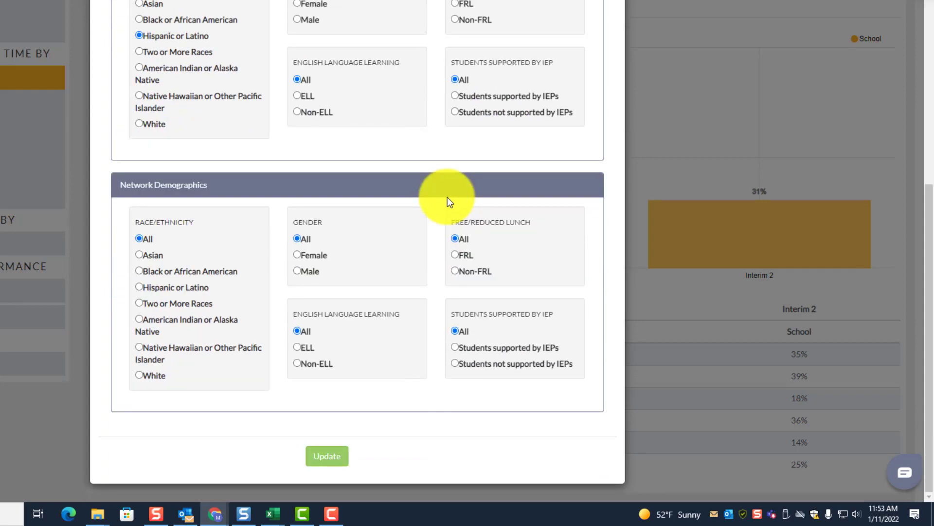
click(328, 456)
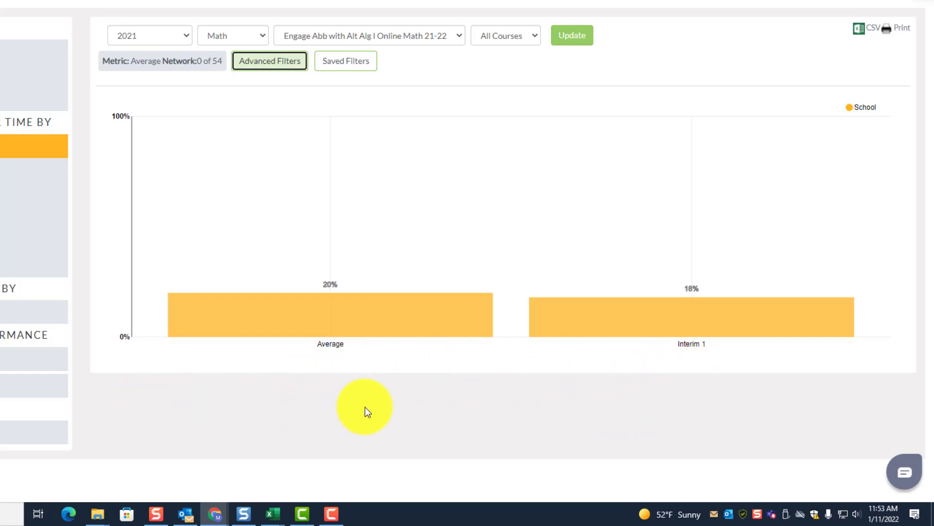
Switch the school demographics race/ethnicity filter back to Black or African American, update the report, and review the course results.
click(273, 65)
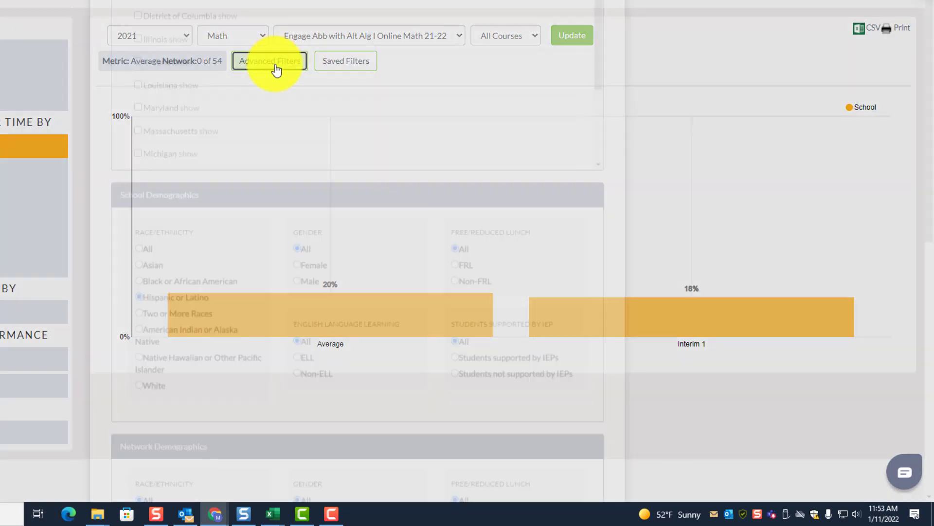
scroll(308, 310, down, 3)
scroll(318, 374, down, 3)
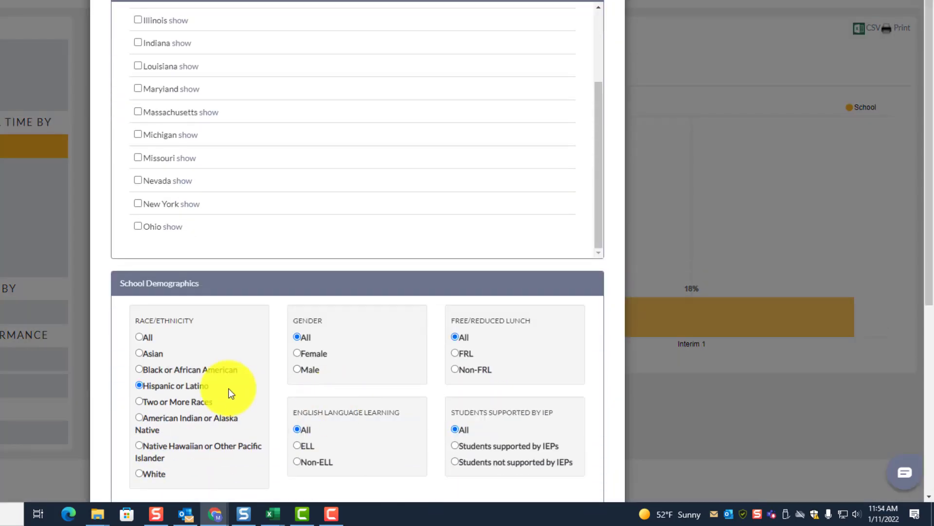
click(139, 369)
scroll(335, 363, down, 7)
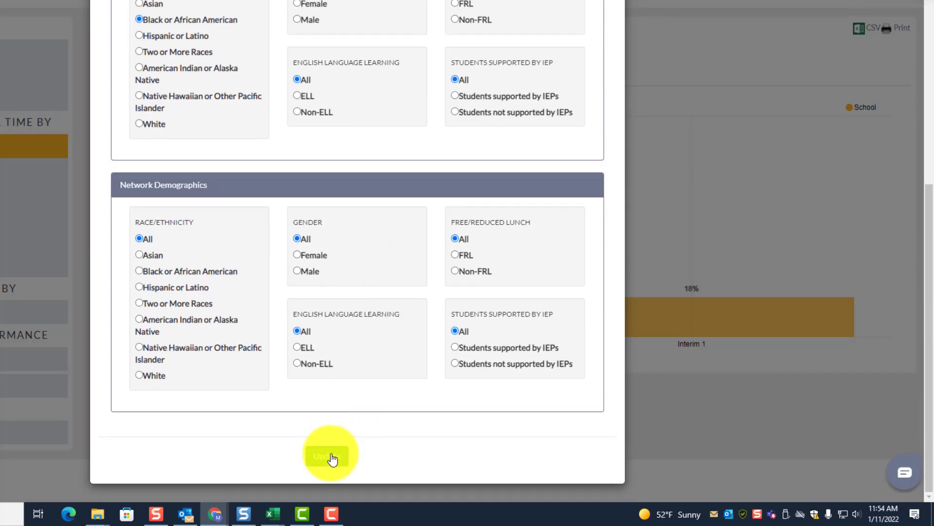
click(332, 458)
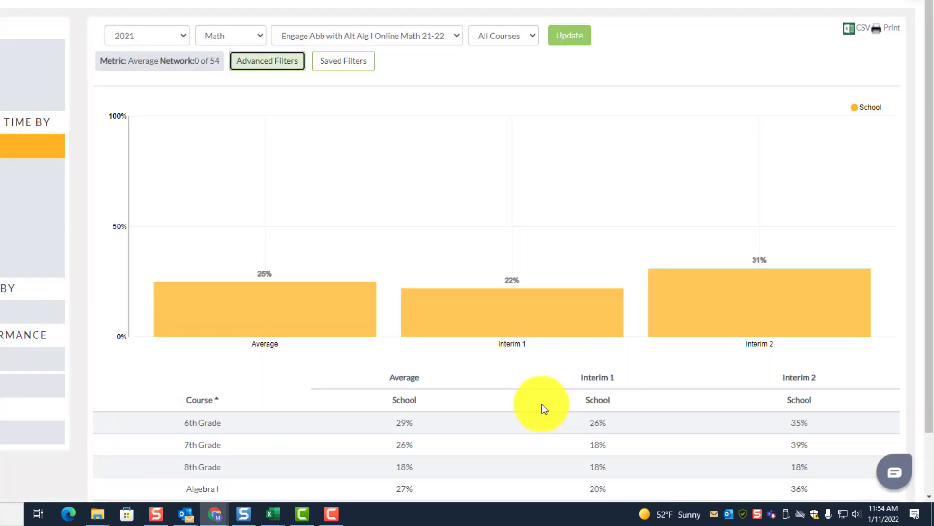
scroll(553, 353, down, 1)
scroll(666, 290, down, 1)
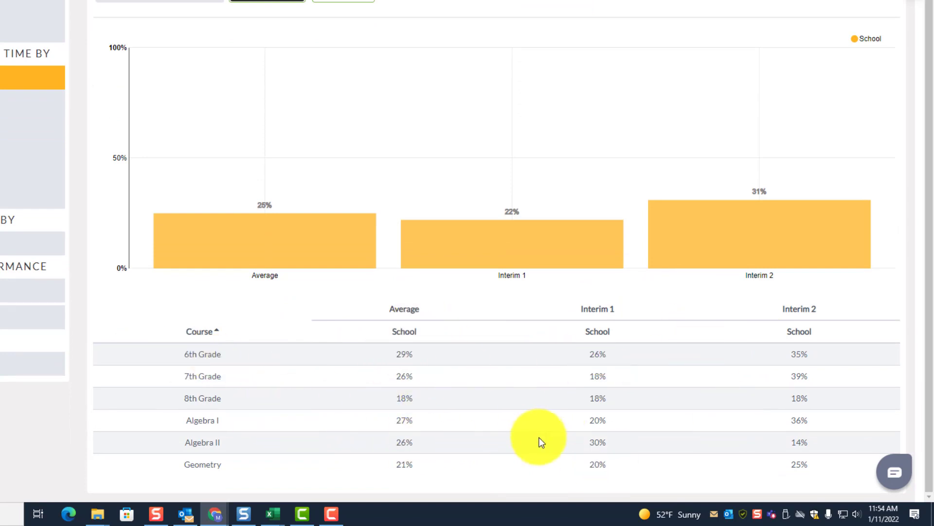
Change the school demographics race/ethnicity filter from Black or African American to Hispanic or Latino and update the report.
click(281, 2)
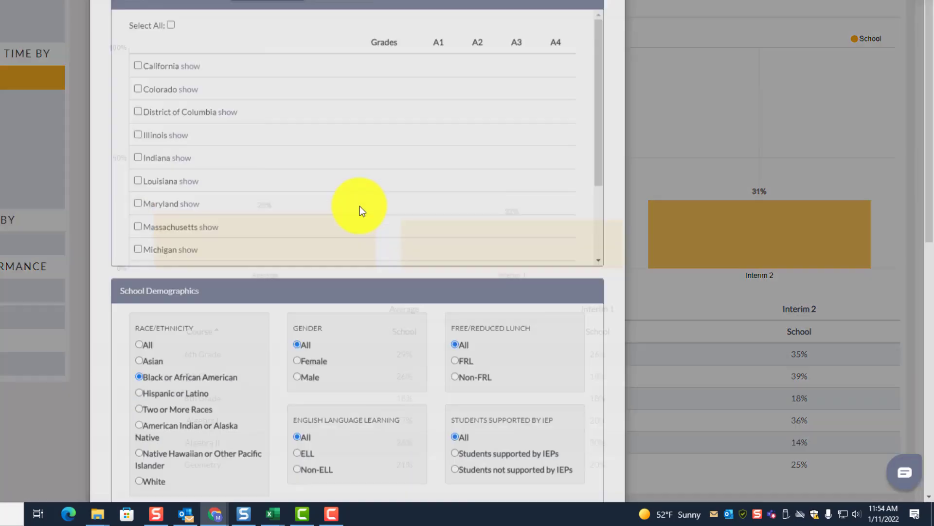
scroll(402, 288, down, 2)
scroll(409, 298, down, 2)
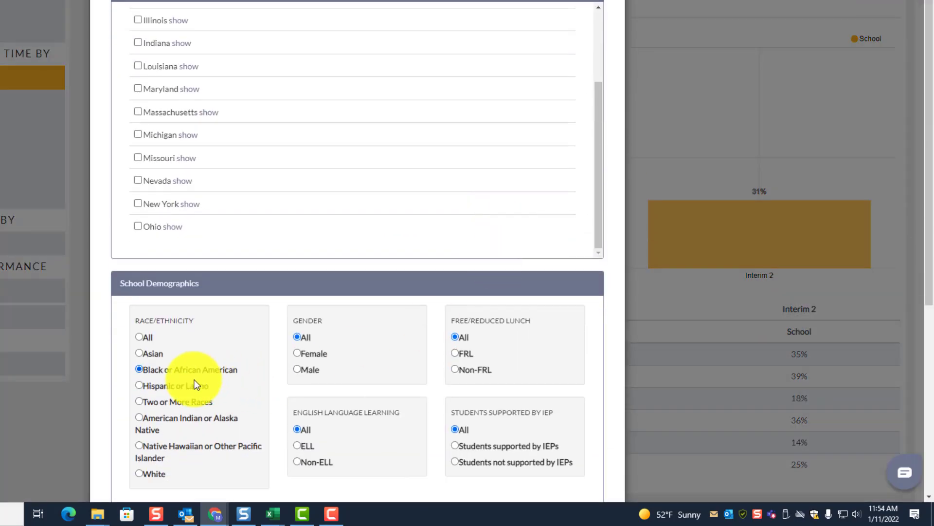
click(139, 385)
scroll(419, 260, down, 6)
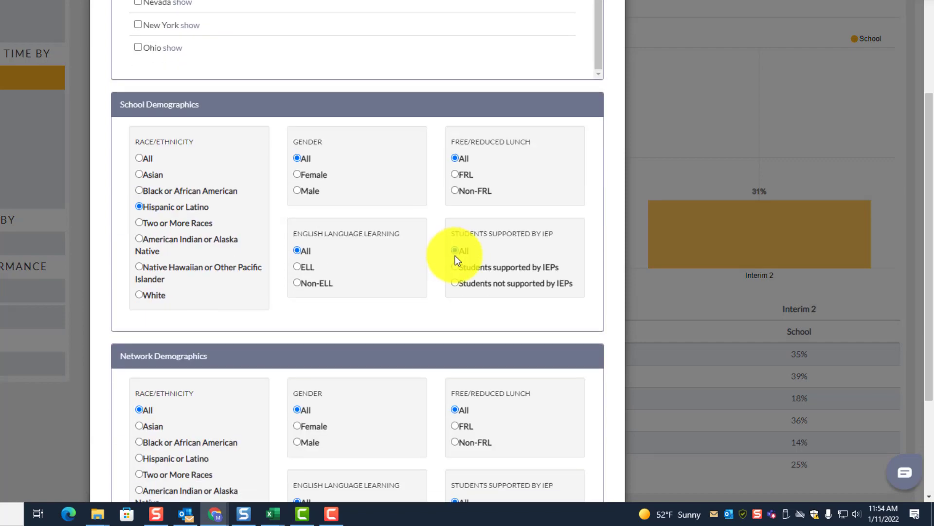
click(314, 457)
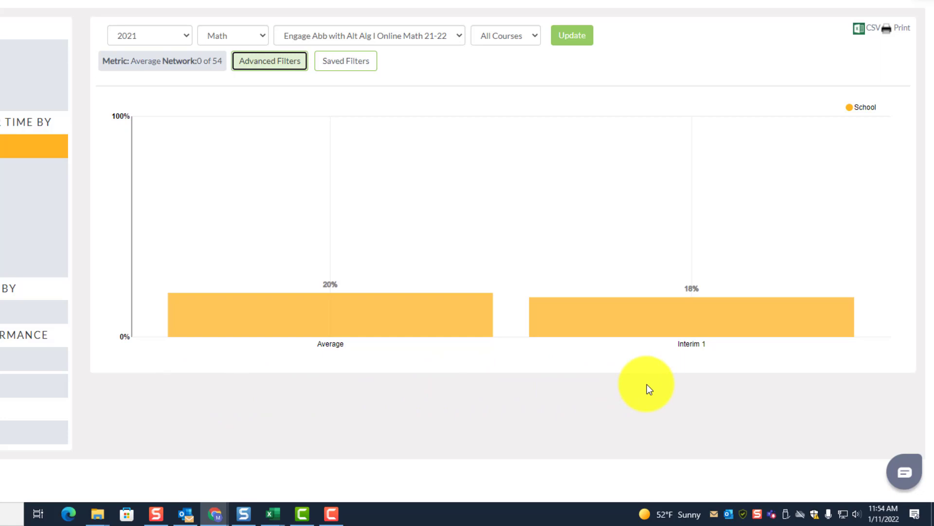
Check the slide's race entries, then examine the Hispanic or Latino report's interim results and its available course choices.
click(117, 0)
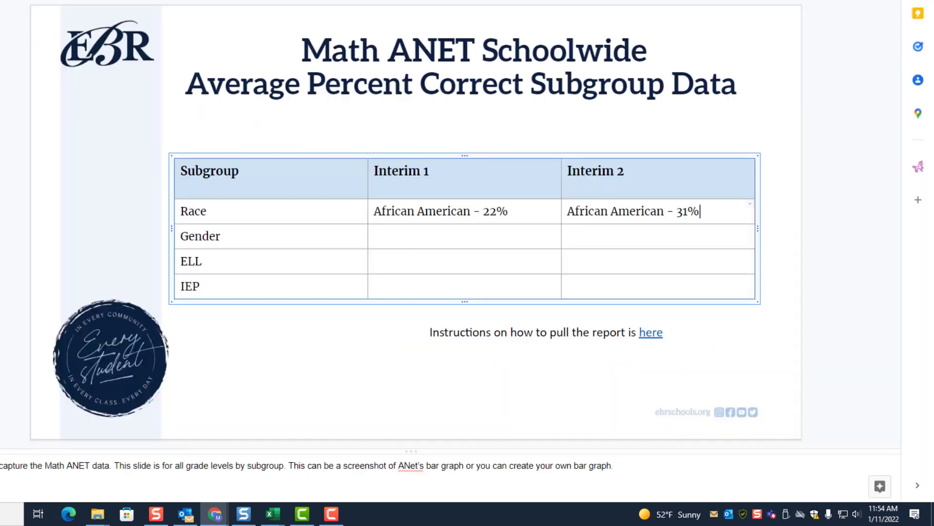
click(233, 0)
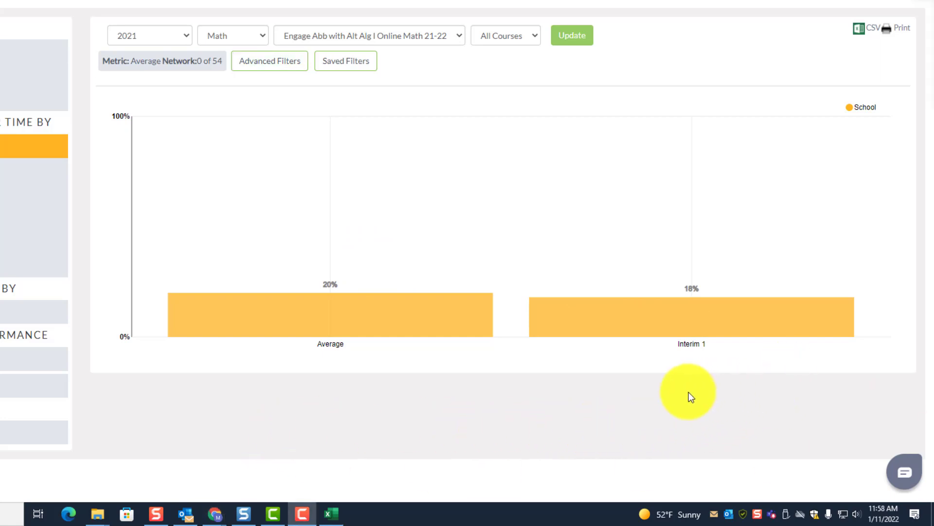
mouse_move(623, 335)
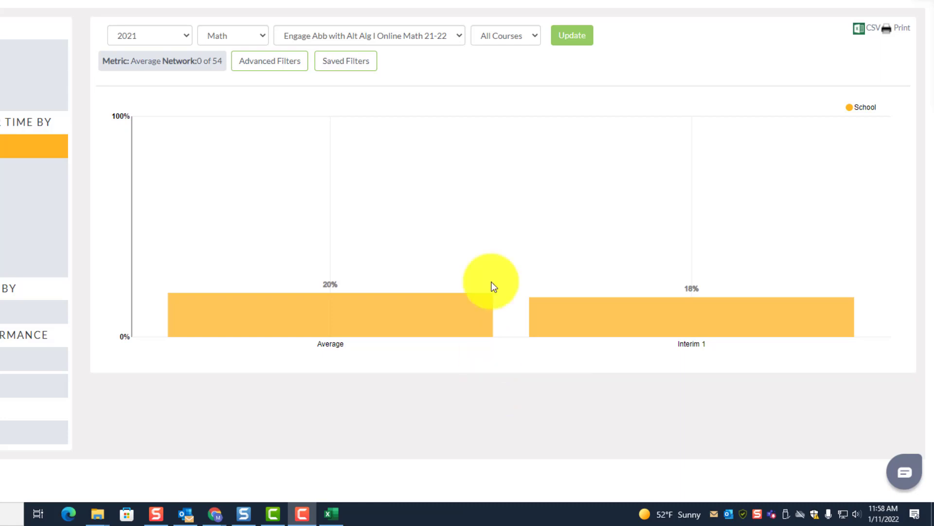
click(528, 36)
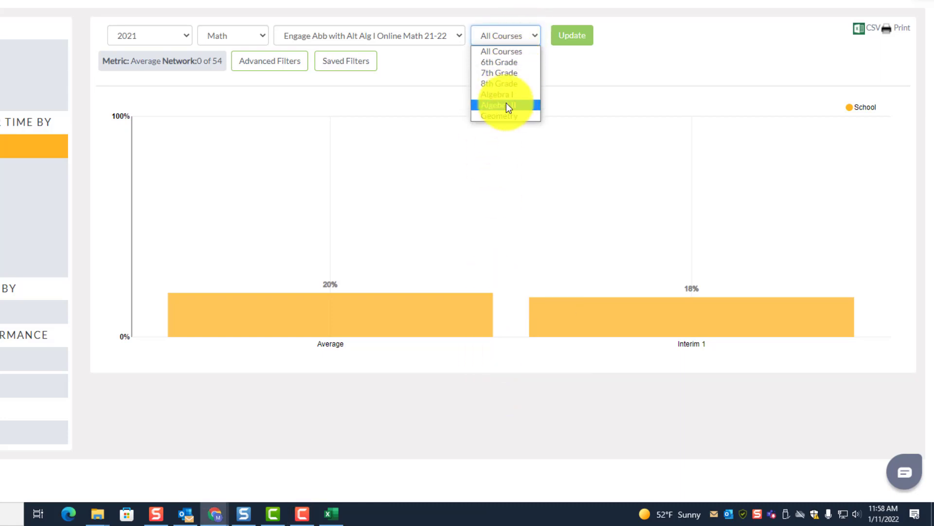
click(604, 150)
click(603, 155)
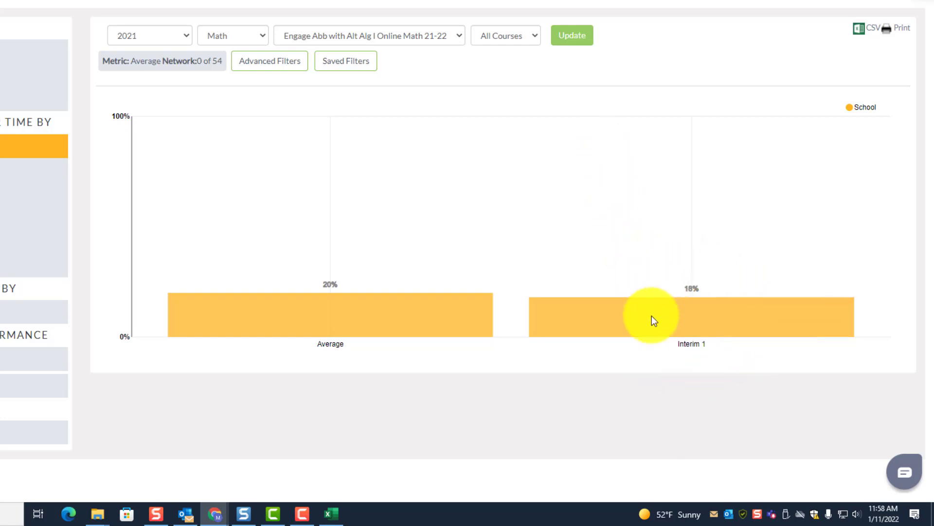
mouse_move(725, 247)
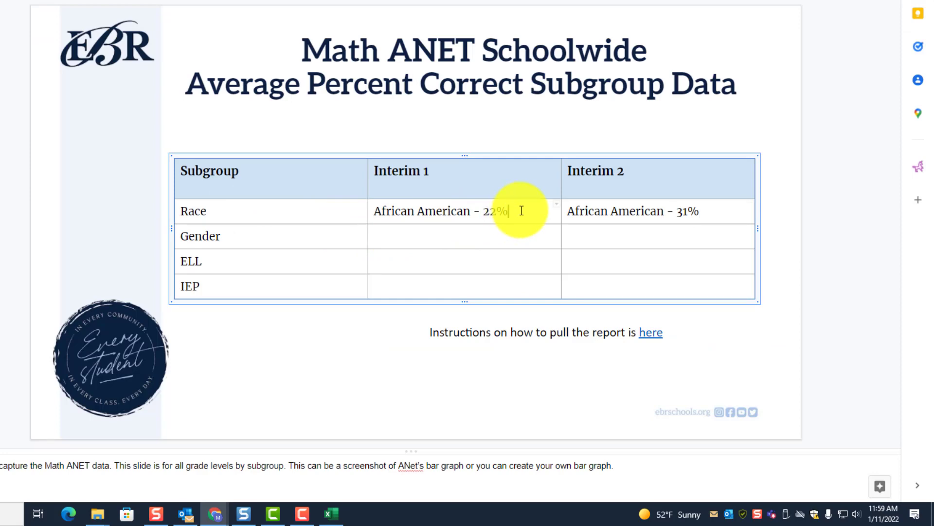
Add the line "Hispanic/Latino -18%" to the slide table's Race row under Interim 1, taking the percentage from the report.
key(Return)
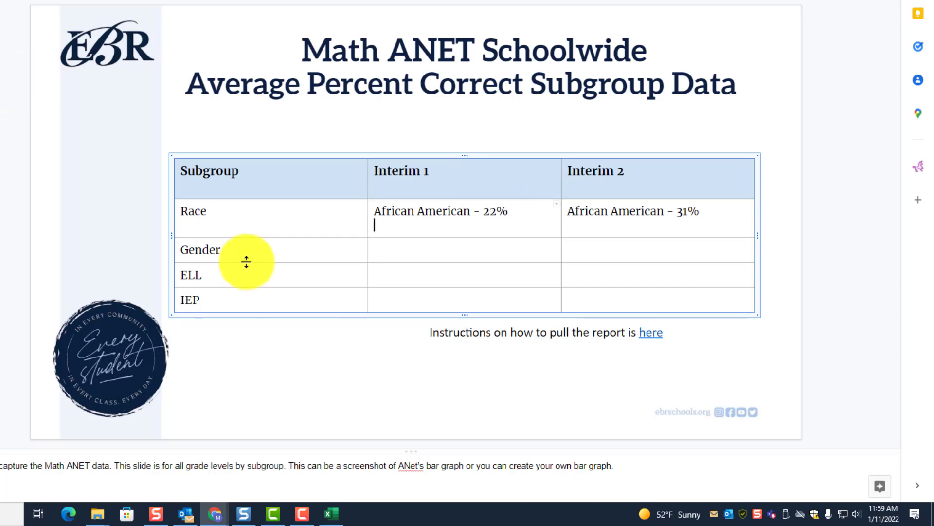
text(His)
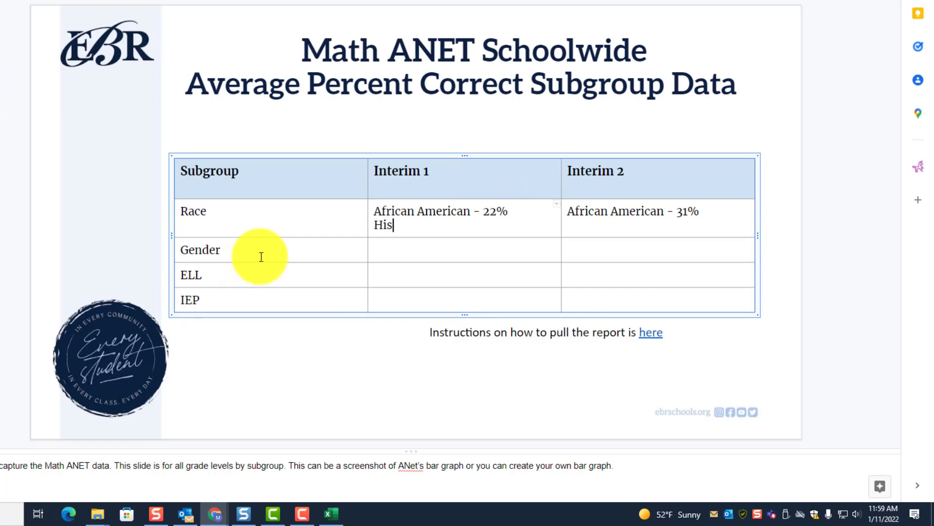
text(panic/Latino -)
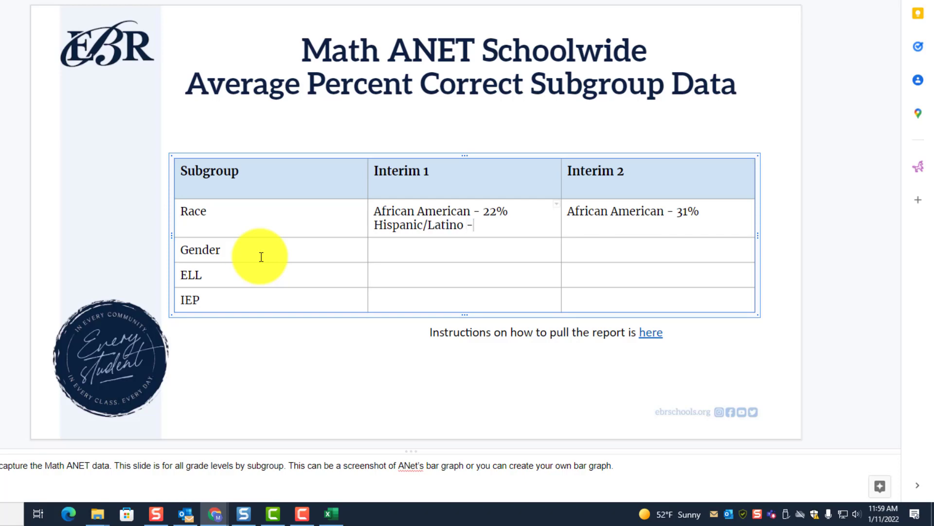
click(311, 1)
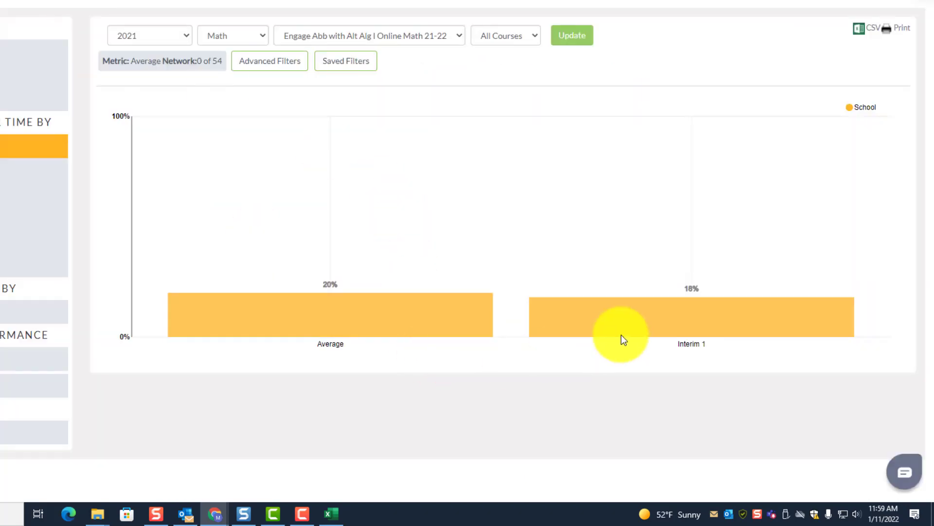
mouse_move(671, 297)
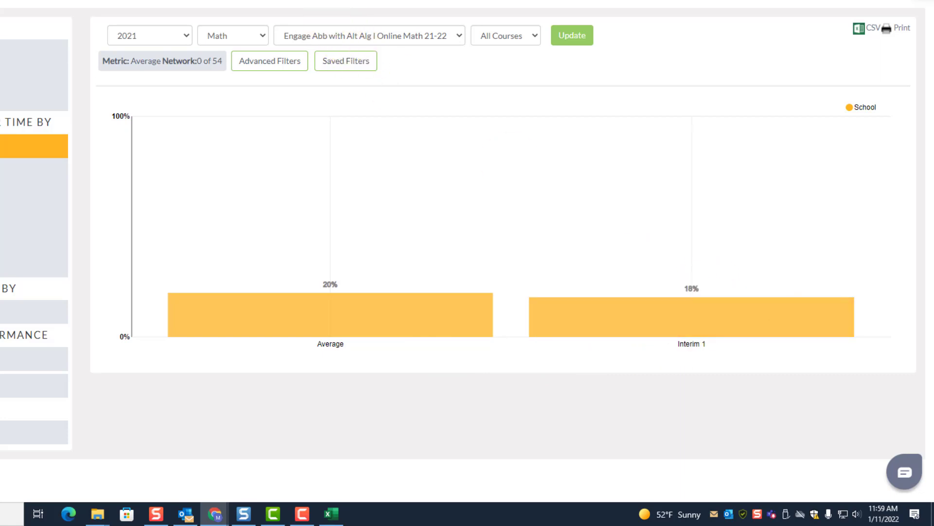
click(340, 1)
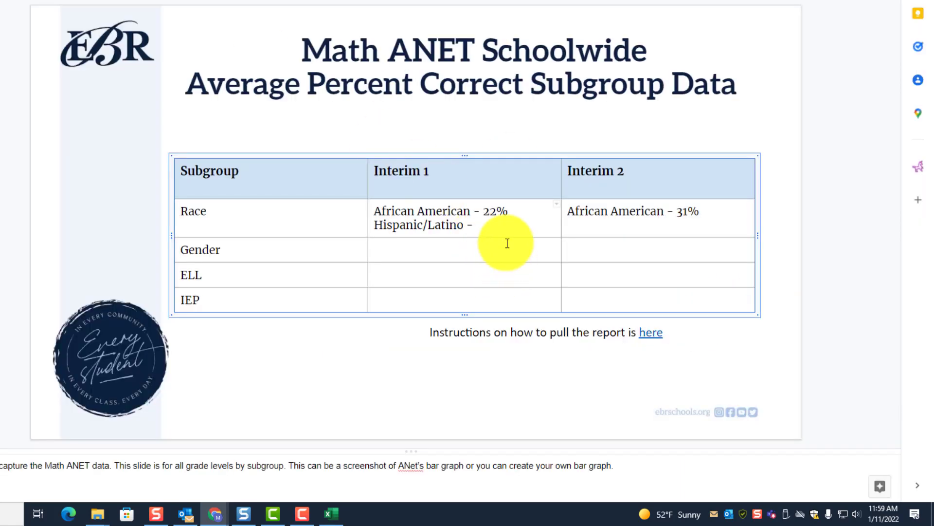
text(8%)
Add the line "Hispanic/Latino - NA" to the slide table's Race row under Interim 2.
click(732, 219)
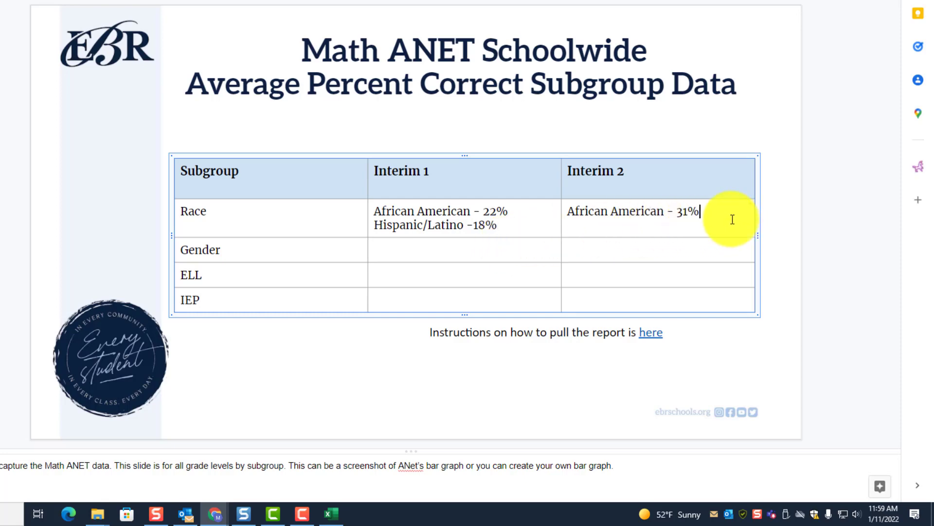
text(Hi)
key(BackSpace)
key(BackSpace)
text(Hispanic/Latino)
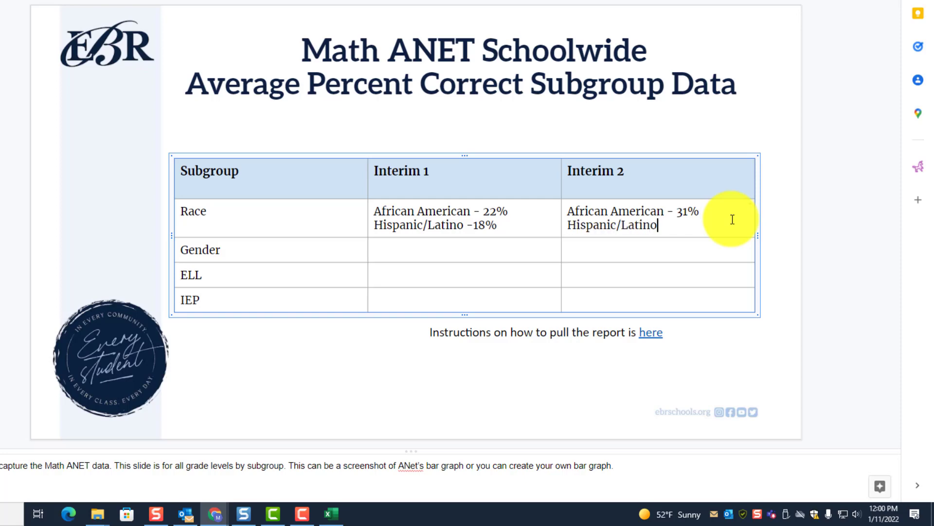
text( - NA)
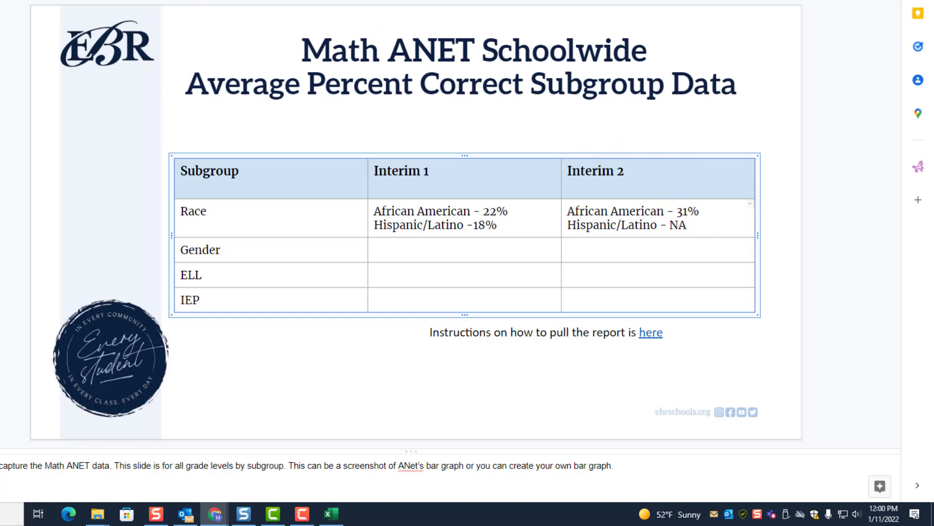
Switch to the ANet report, change the school demographics race/ethnicity filter to White and update the report.
key(ctrl+Tab)
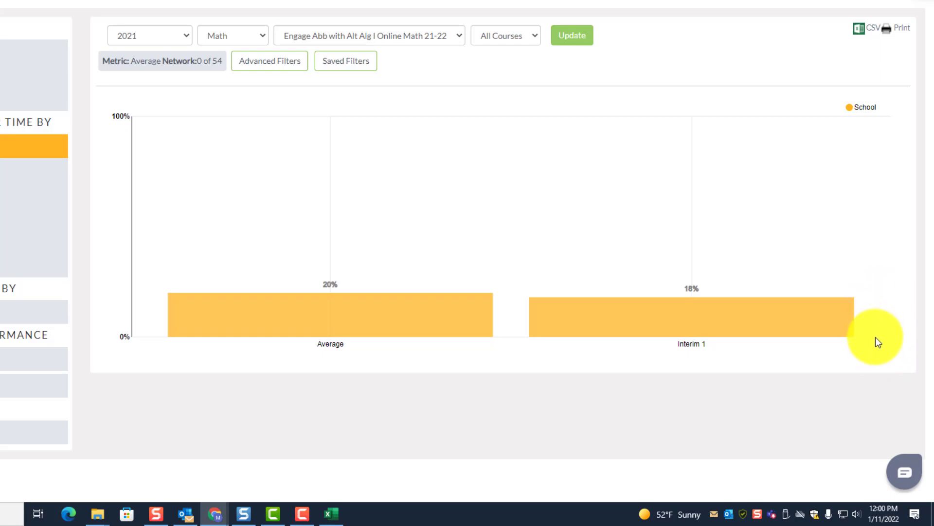
mouse_move(779, 301)
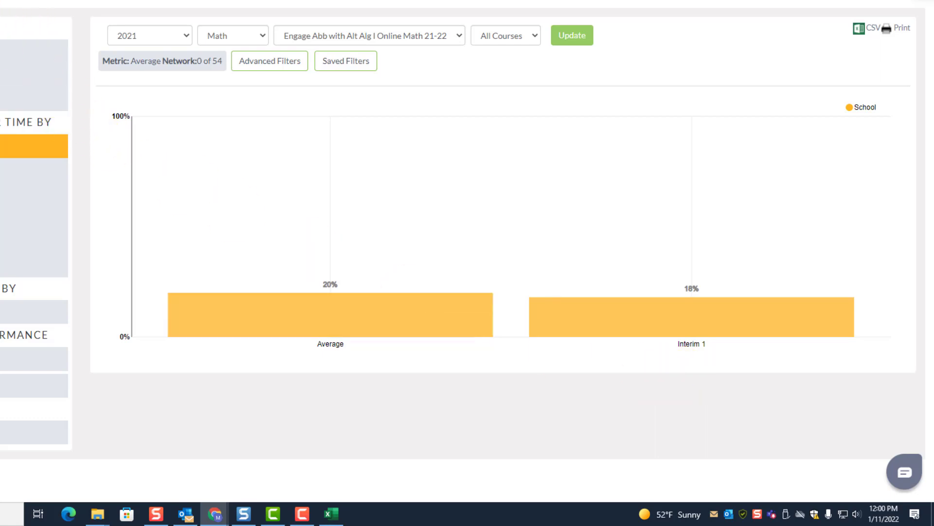
click(262, 66)
scroll(297, 256, down, 6)
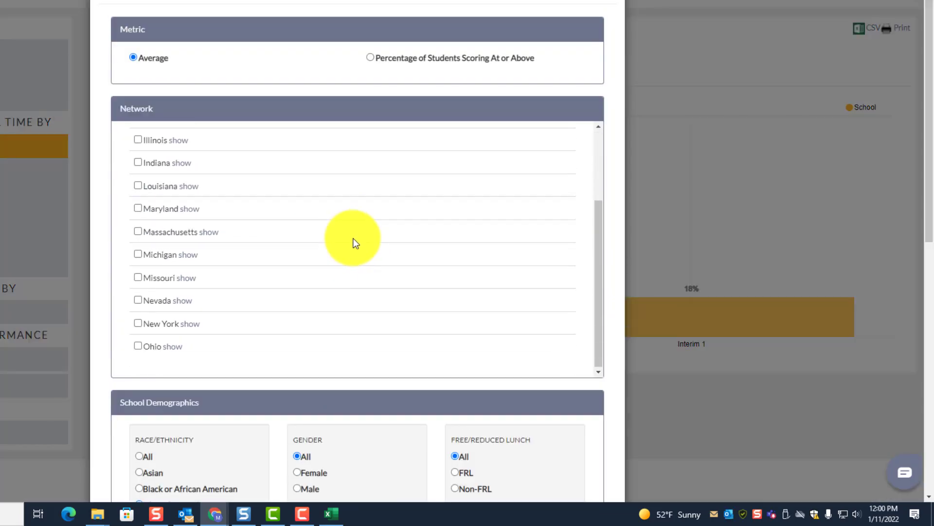
scroll(451, 225, down, 2)
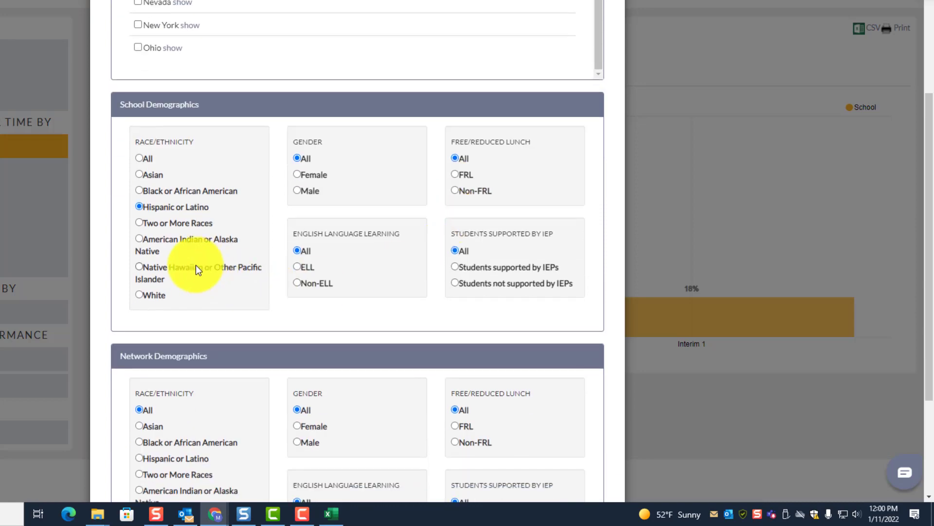
click(142, 295)
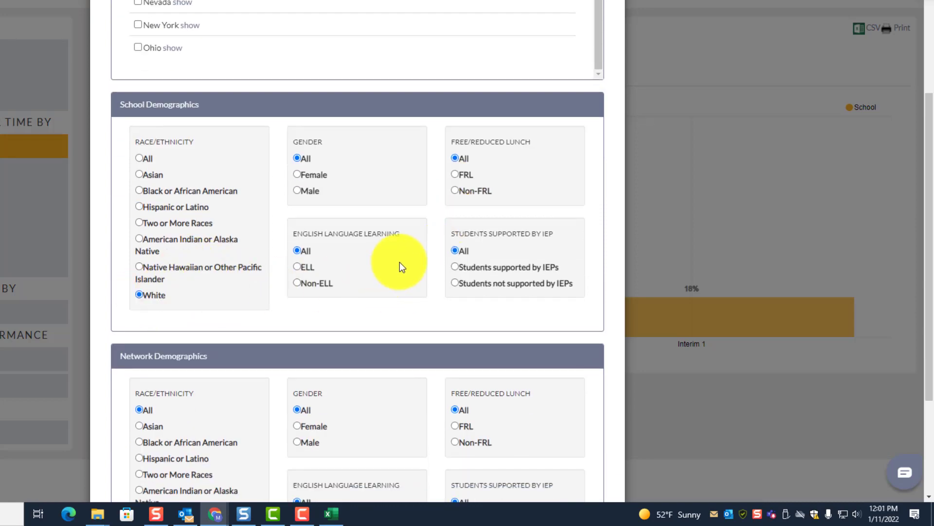
scroll(438, 258, down, 4)
click(333, 456)
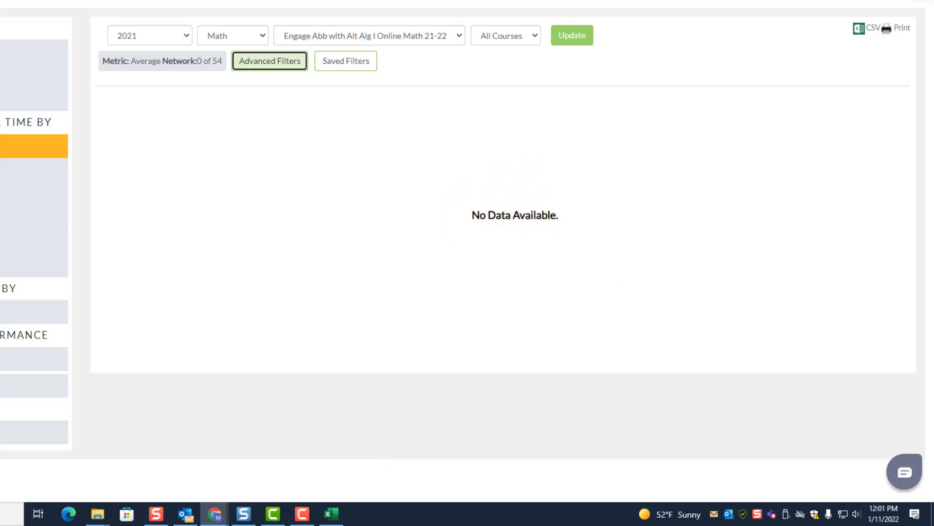
Recheck the school demographics filter settings for White students and update the report again.
key(F10)
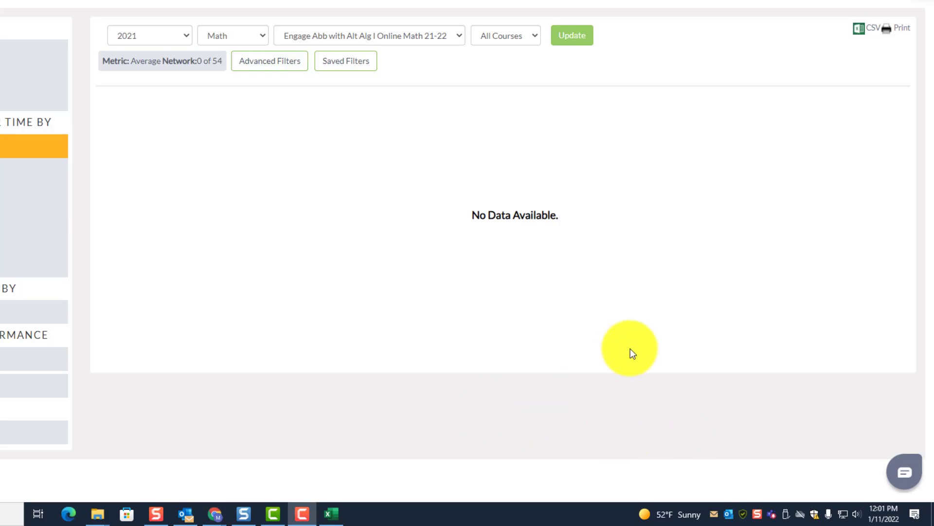
click(261, 64)
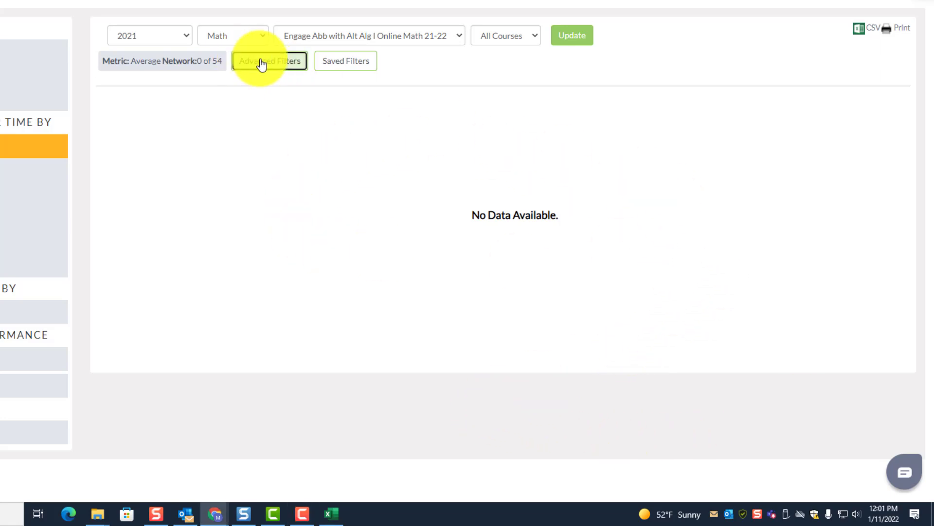
scroll(299, 224, down, 10)
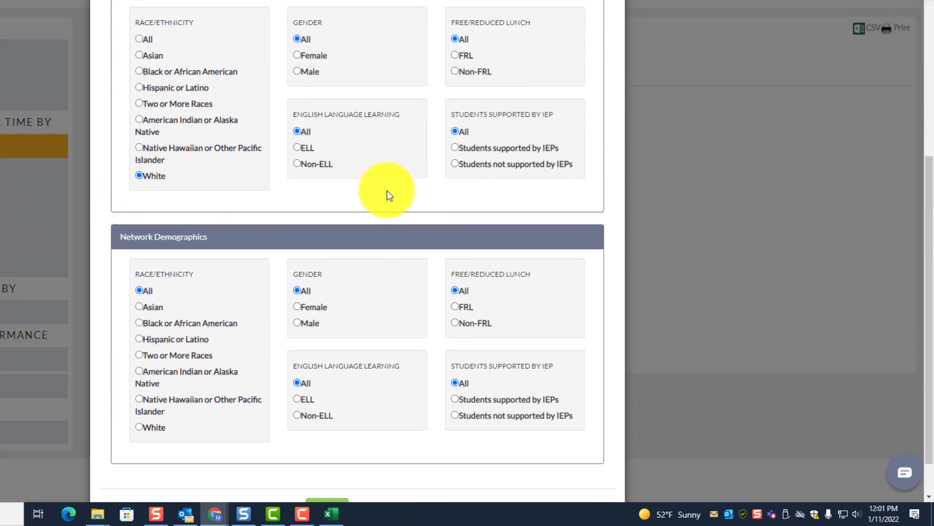
scroll(390, 204, down, 1)
click(326, 456)
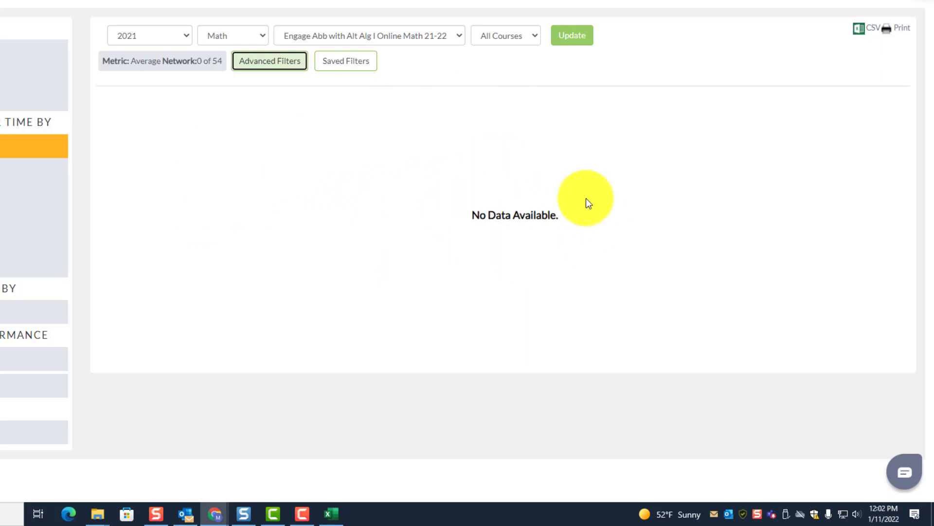
Add the line "White - NA" to the slide table's Race row under Interim 1.
click(129, 0)
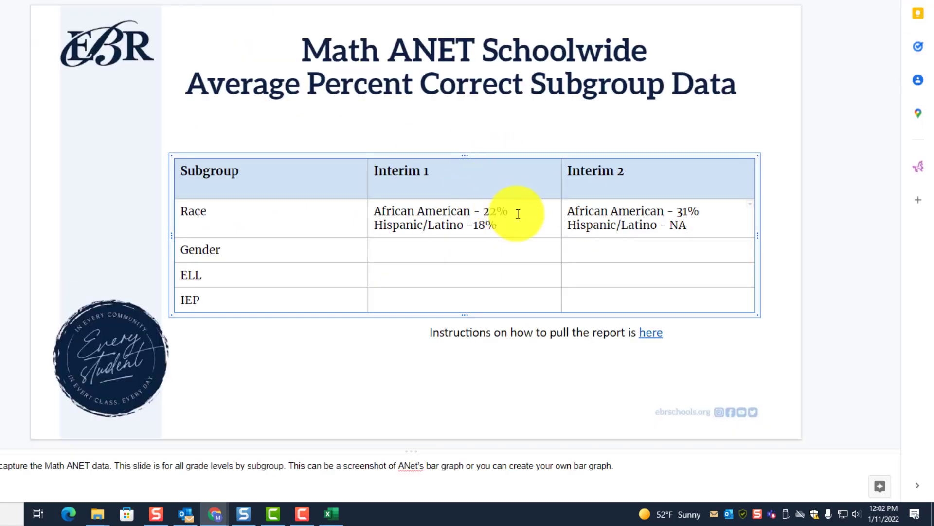
click(529, 225)
key(Return)
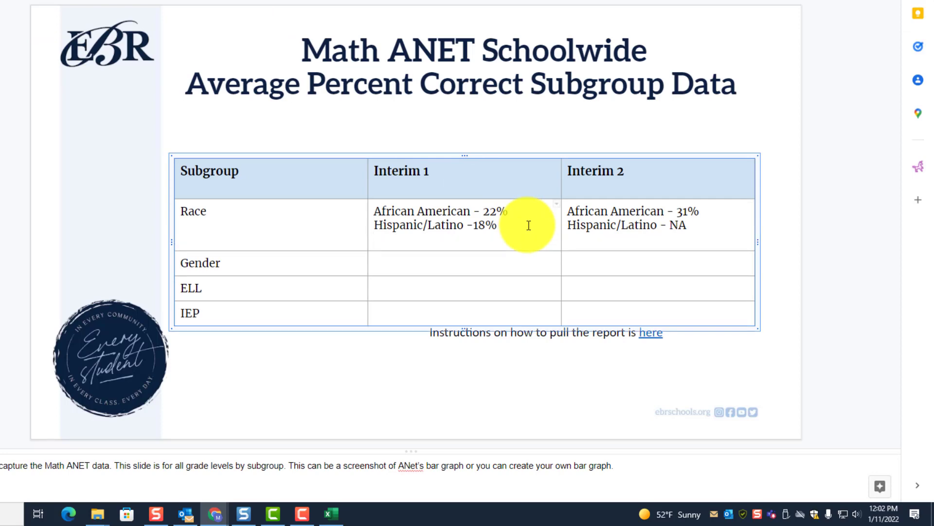
text(White - NA)
Add the line "White - NA" to the slide table's Race row under Interim 2.
click(693, 225)
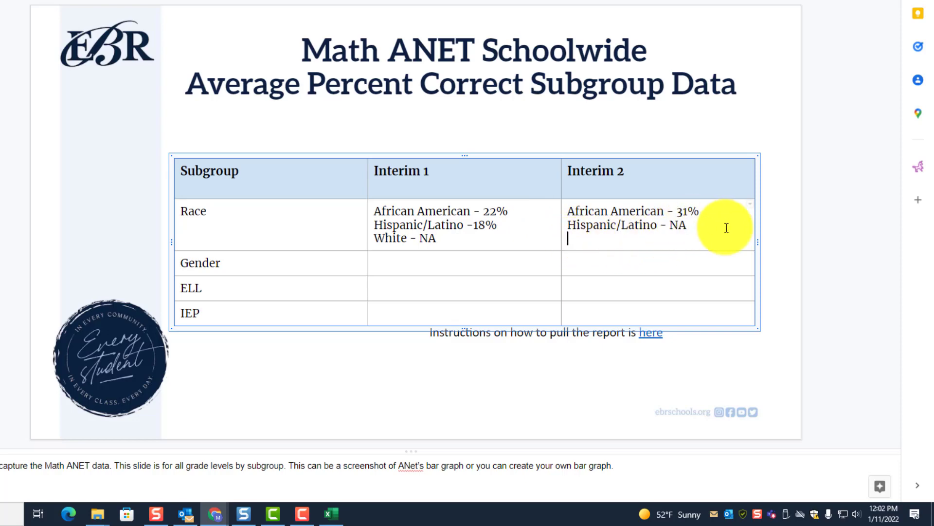
text(N)
key(BackSpace)
text(White - NA)
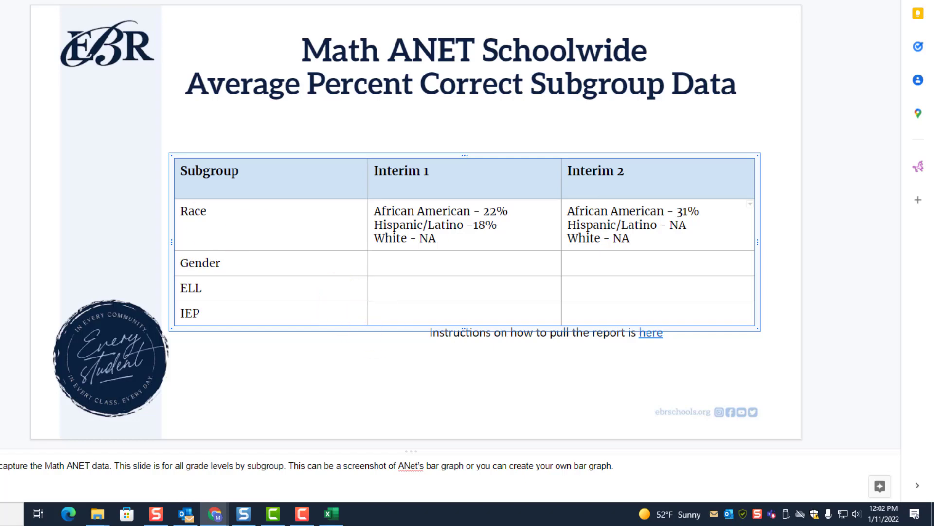
In the ANet report, set the school demographics race/ethnicity filter to All and gender to Female, and update the report.
key(ctrl+Tab)
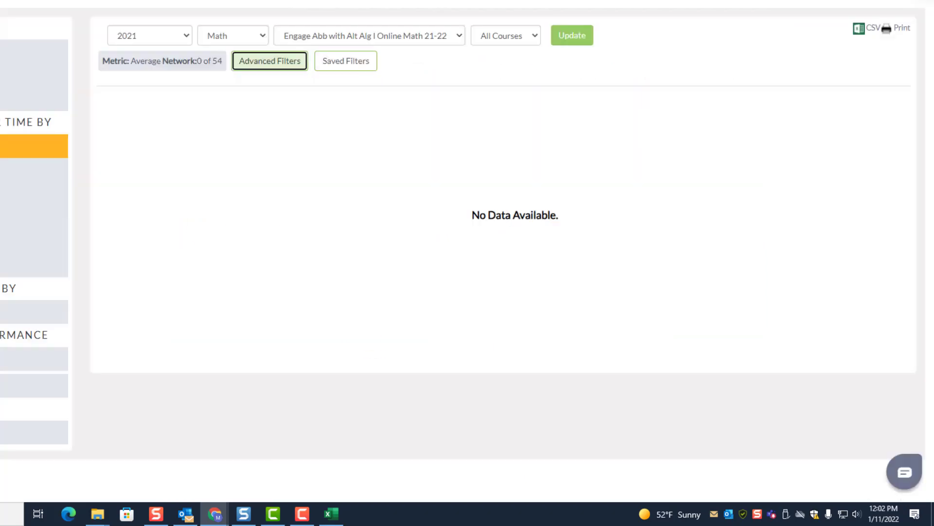
click(287, 67)
scroll(432, 201, down, 2)
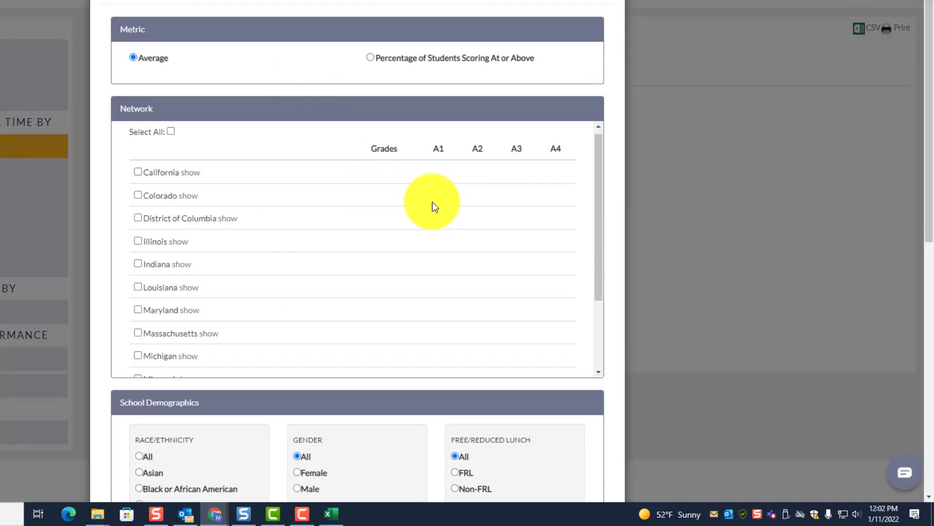
scroll(566, 218, down, 7)
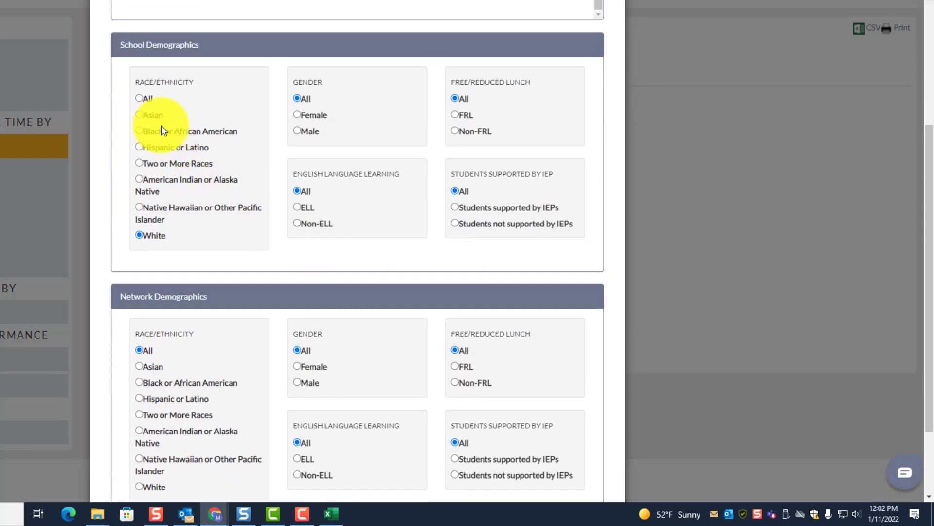
click(141, 98)
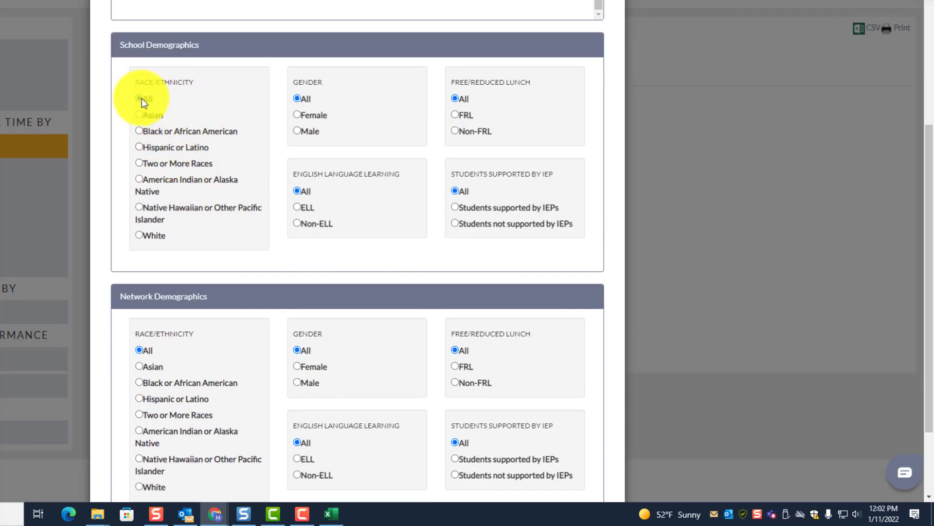
click(139, 234)
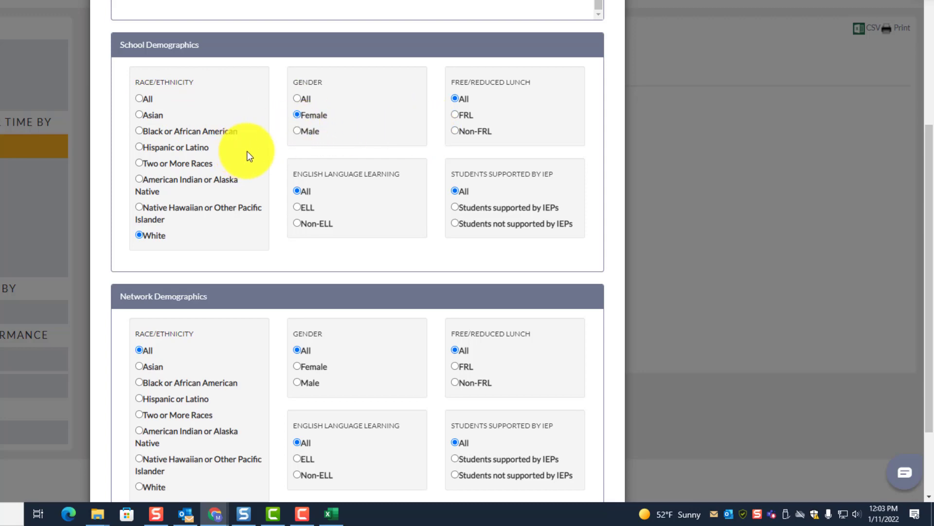
click(133, 1)
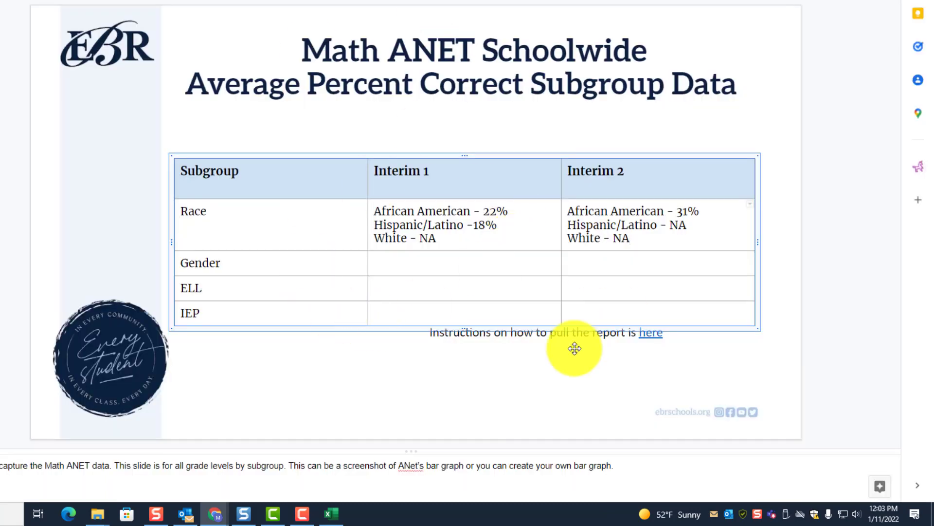
click(234, 1)
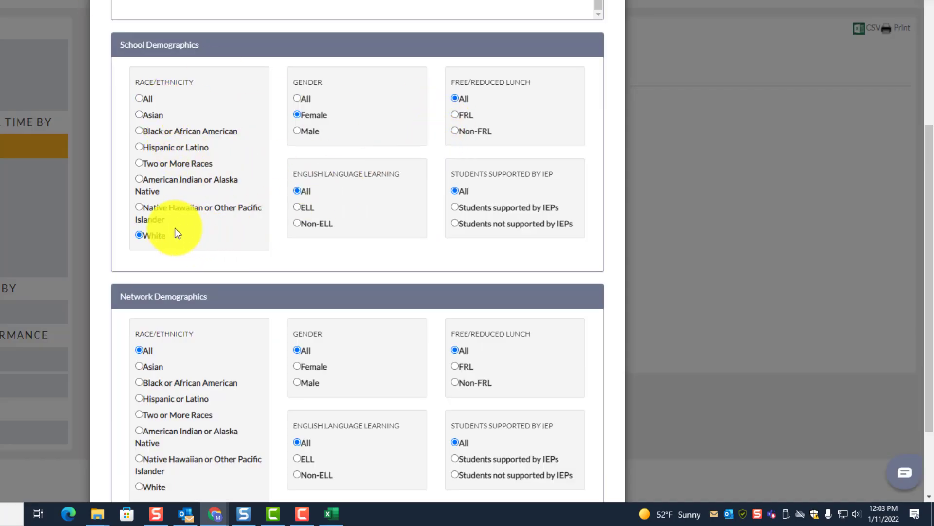
click(139, 99)
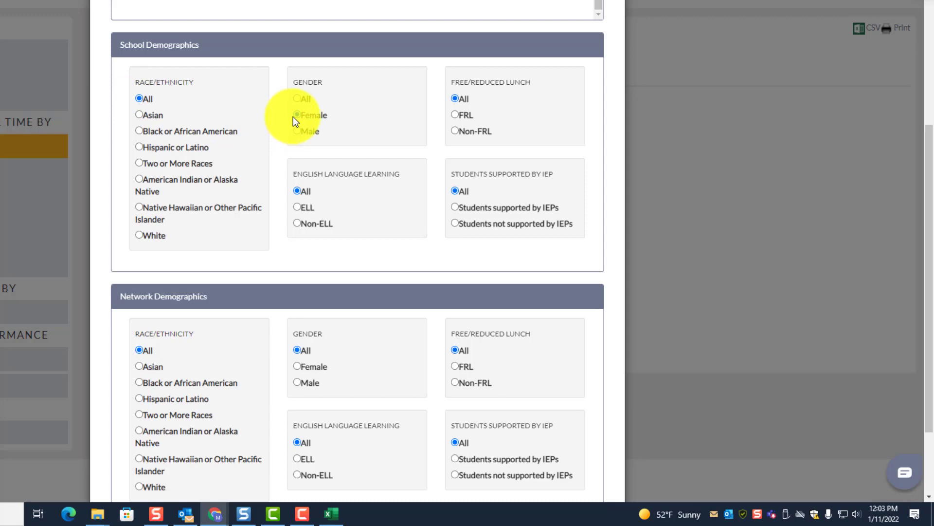
scroll(488, 200, down, 2)
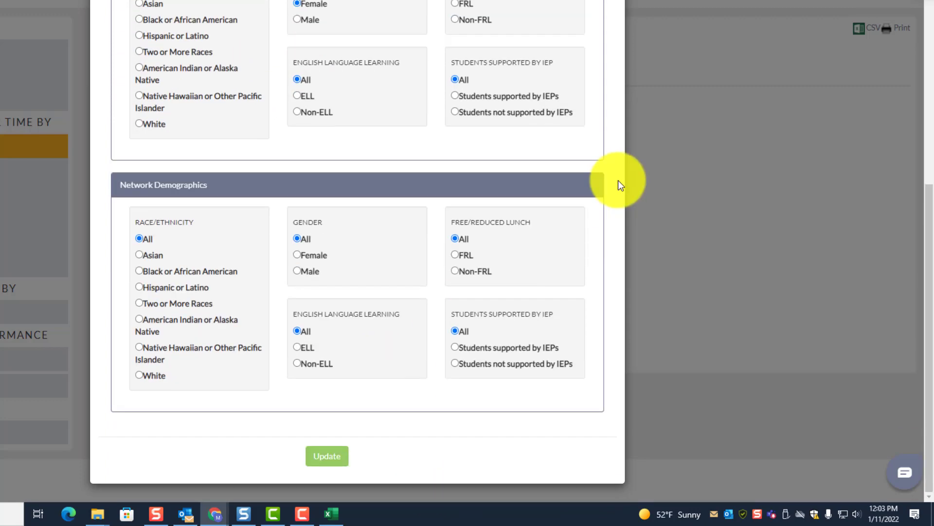
click(334, 448)
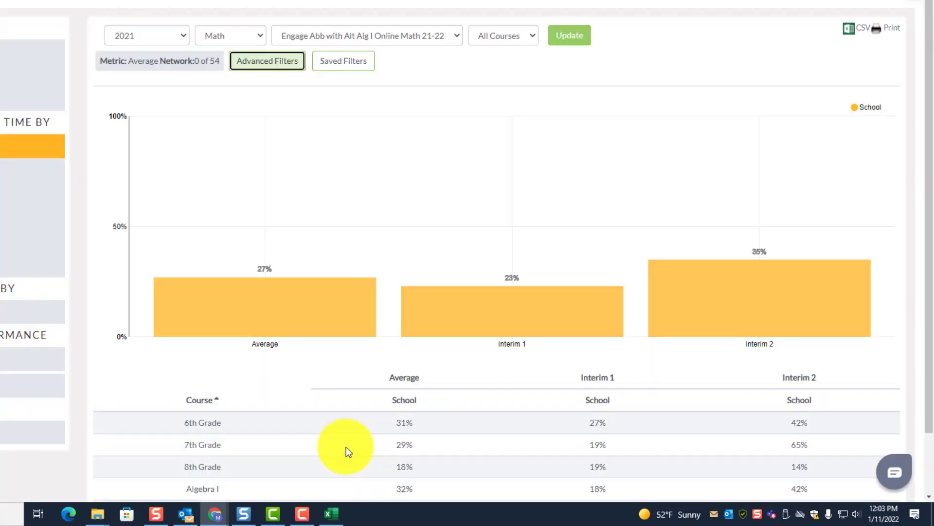
Review the female students' report, and enter the label "Female -" in the slide table's Gender row under Interim 1 and Interim 2.
scroll(596, 299, down, 1)
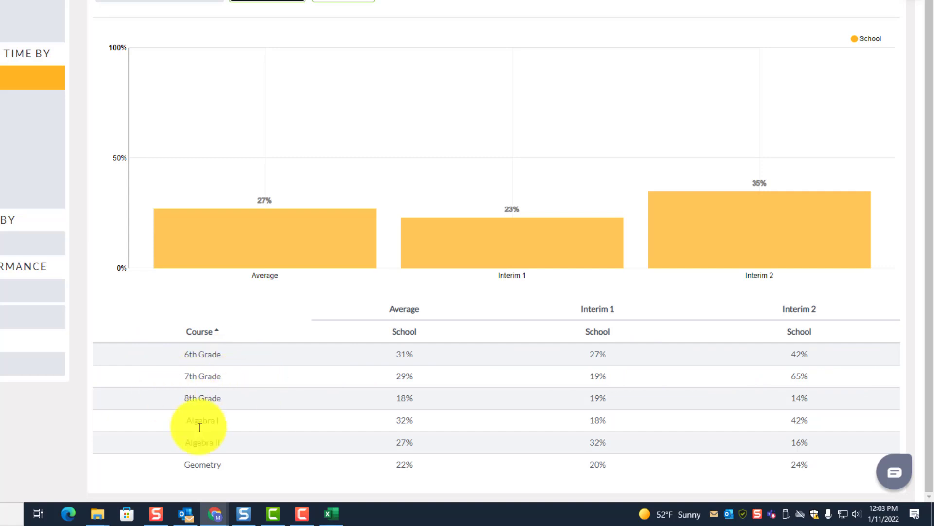
mouse_move(316, 514)
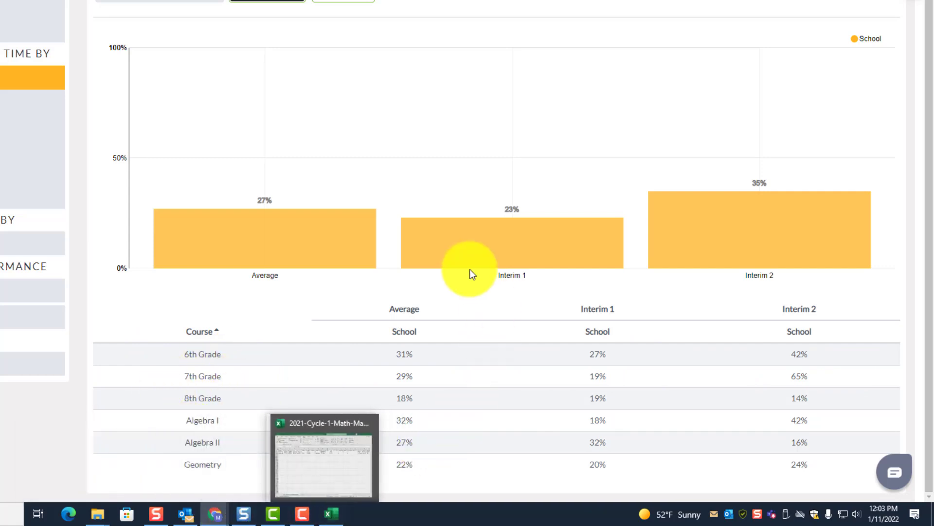
mouse_move(523, 216)
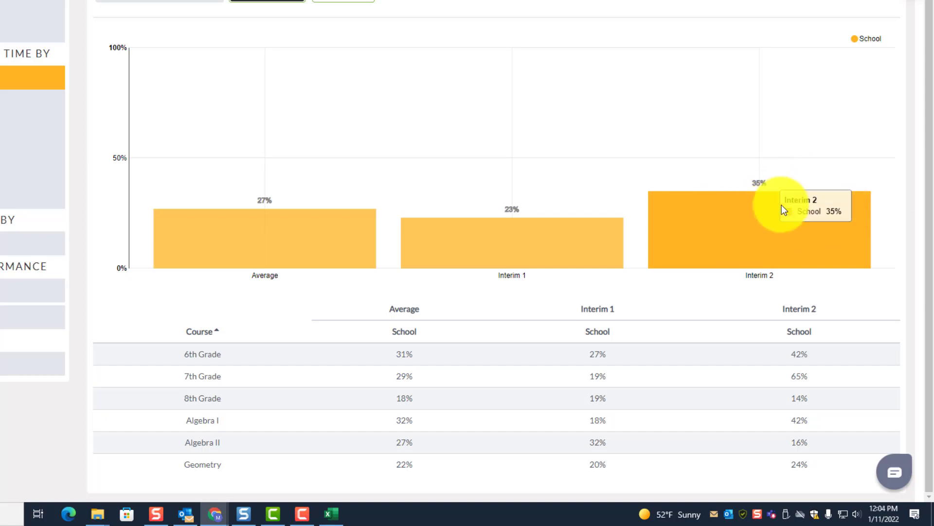
scroll(628, 268, up, 2)
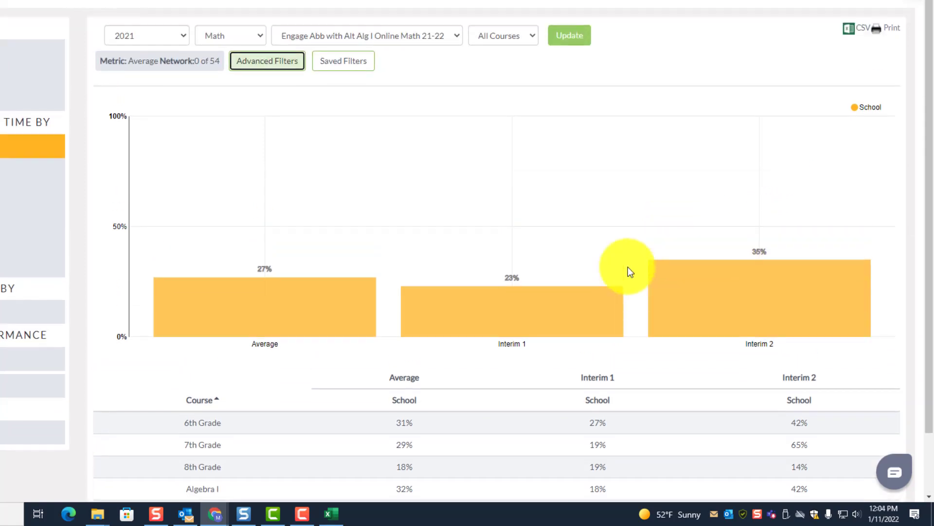
key(ctrl+Tab)
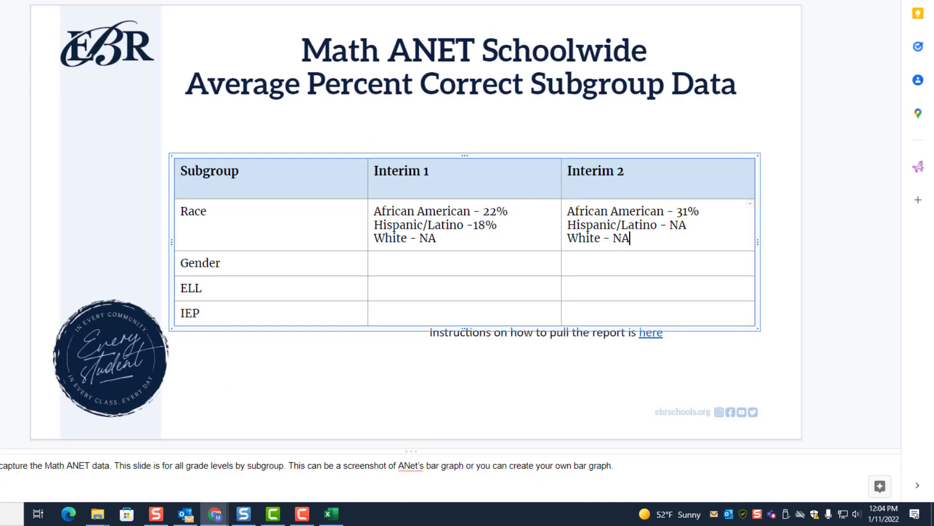
double_click(455, 260)
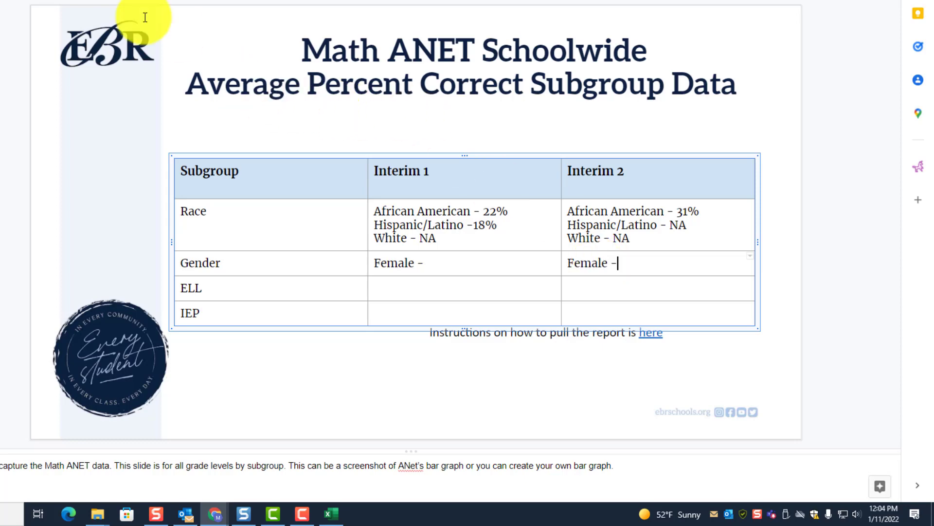
Complete the slide's Female entries with the report's percentages, 23% under Interim 1 and 35% under Interim 2.
click(311, 1)
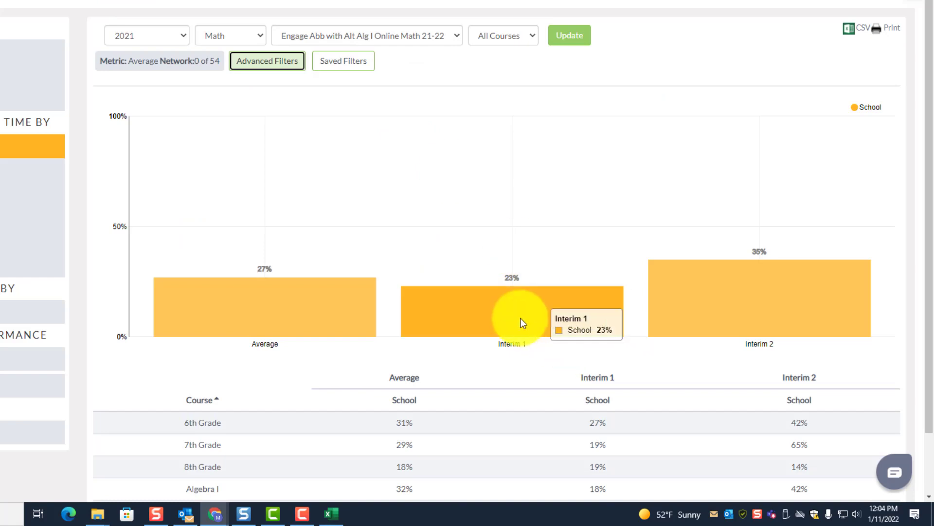
click(234, 1)
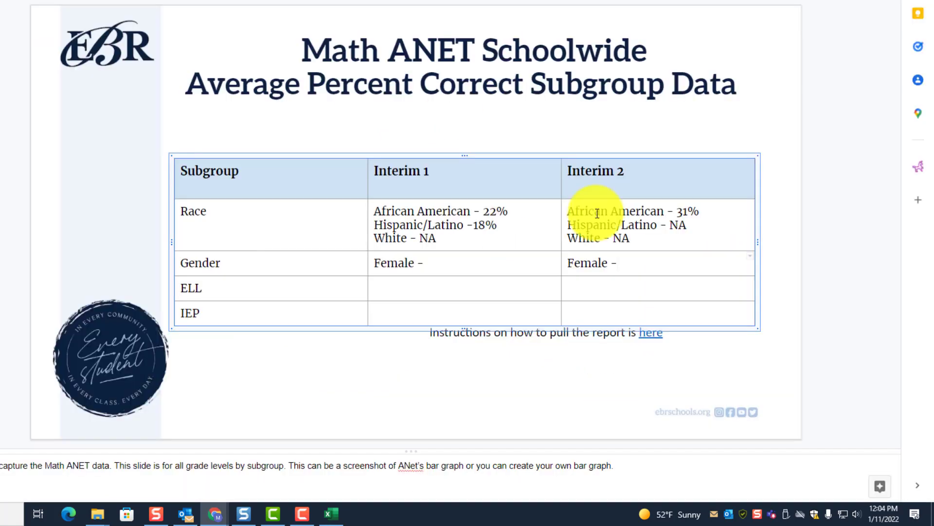
click(469, 268)
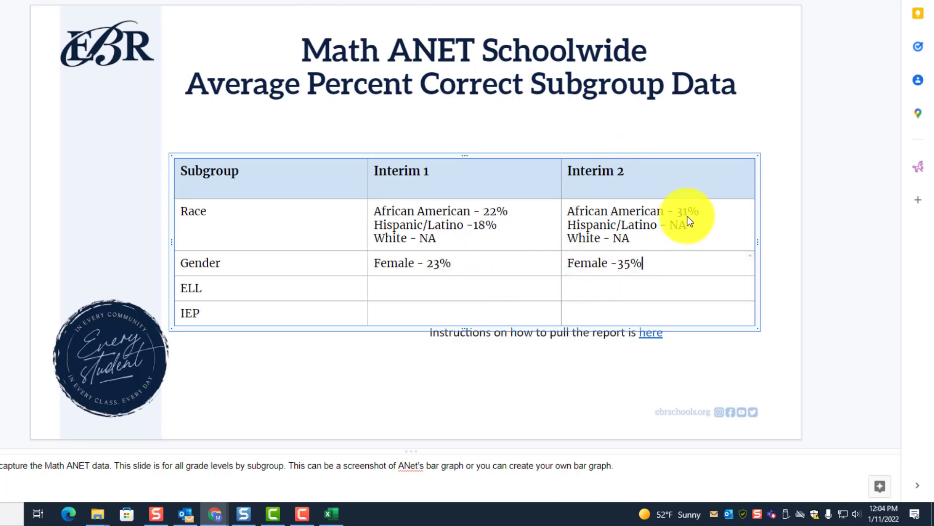
In the ANet report, set the school demographics gender filter to Male and update the report.
key(F10)
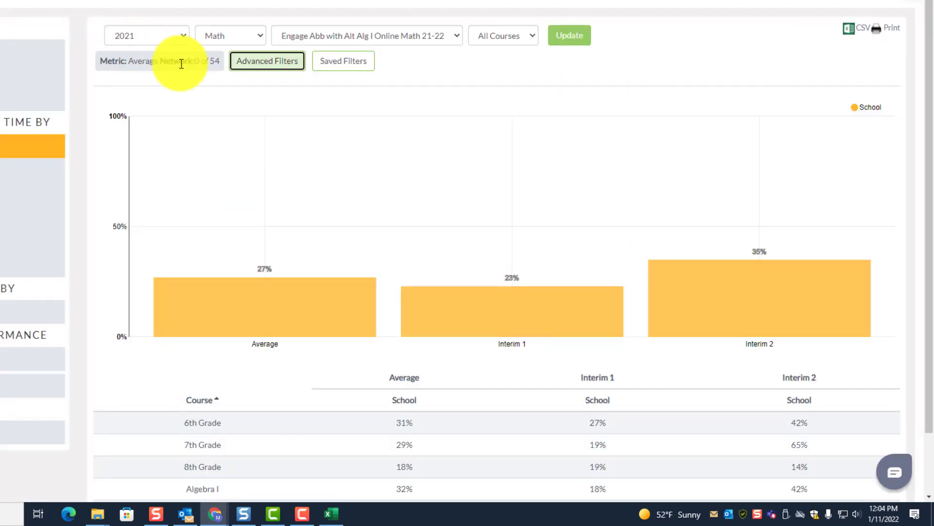
click(253, 67)
scroll(352, 263, down, 6)
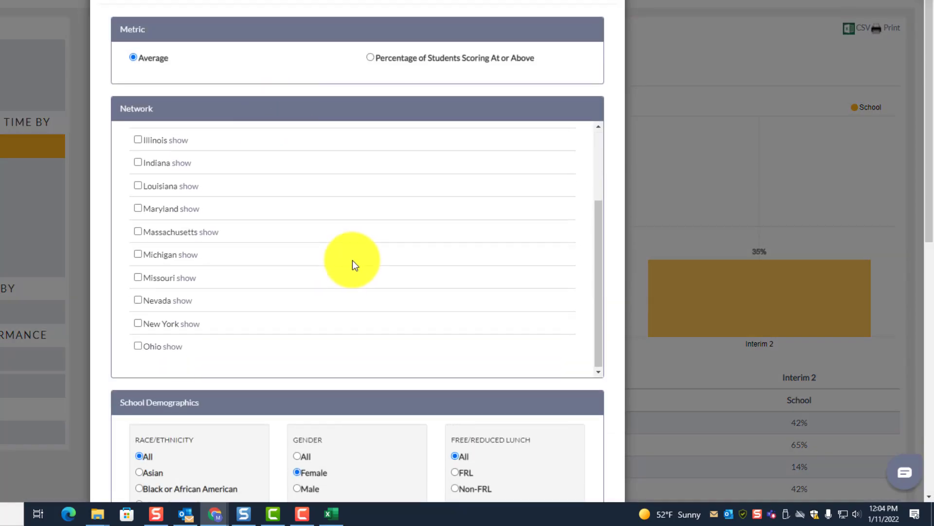
click(296, 310)
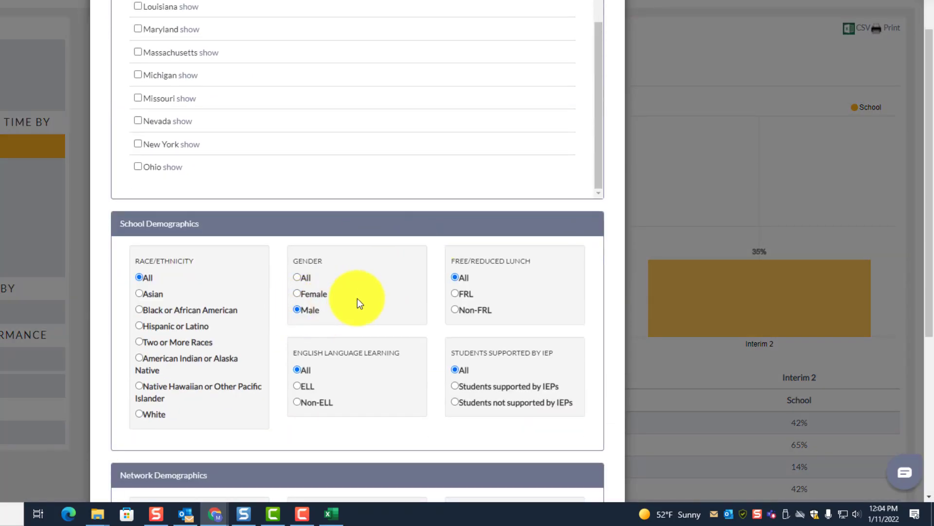
scroll(462, 260, down, 6)
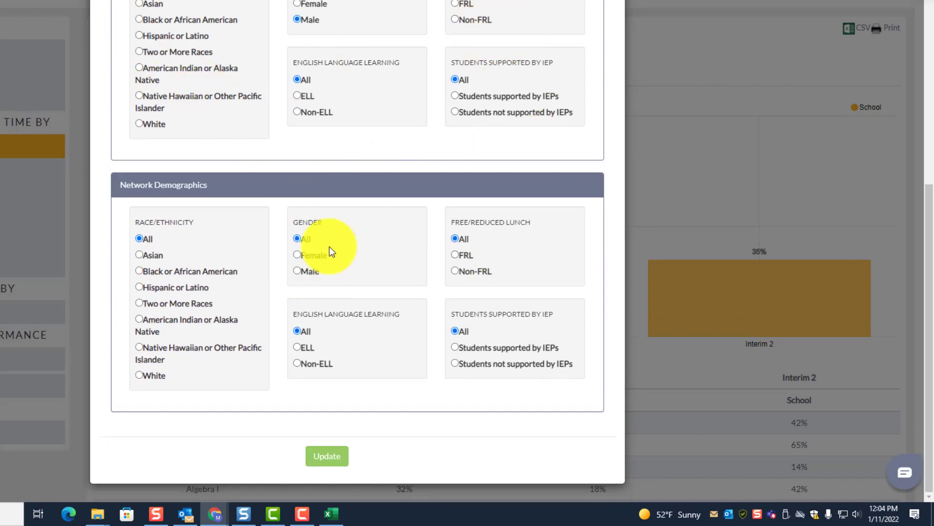
click(332, 454)
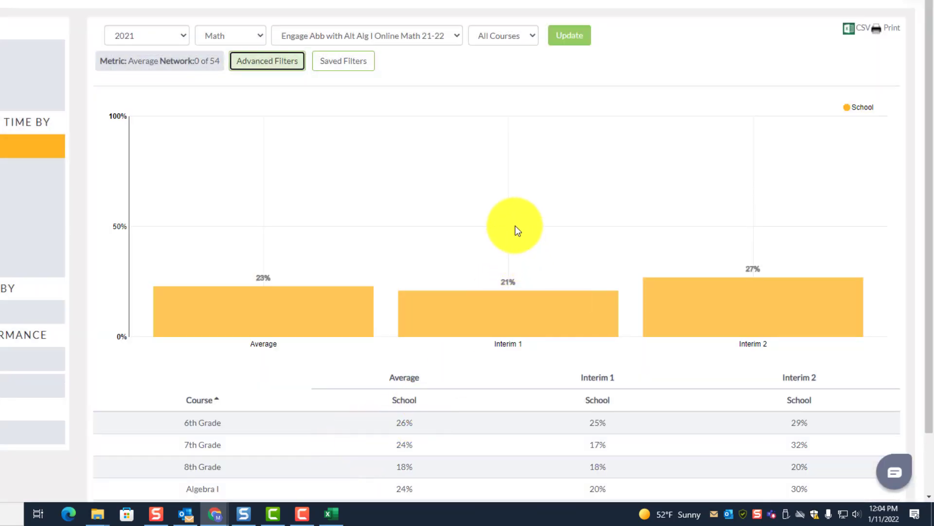
Recheck the school and network demographics filters for the male students' report and update it again.
scroll(515, 230, down, 2)
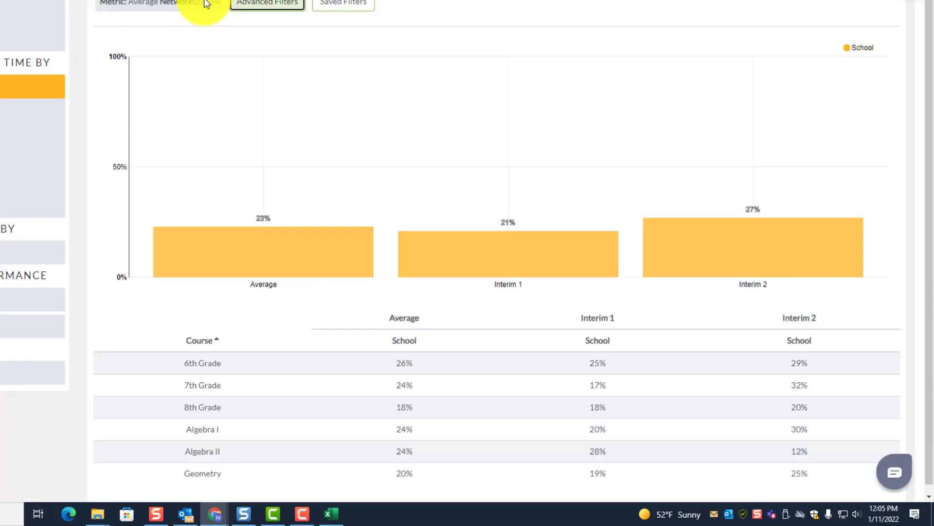
scroll(453, 219, down, 1)
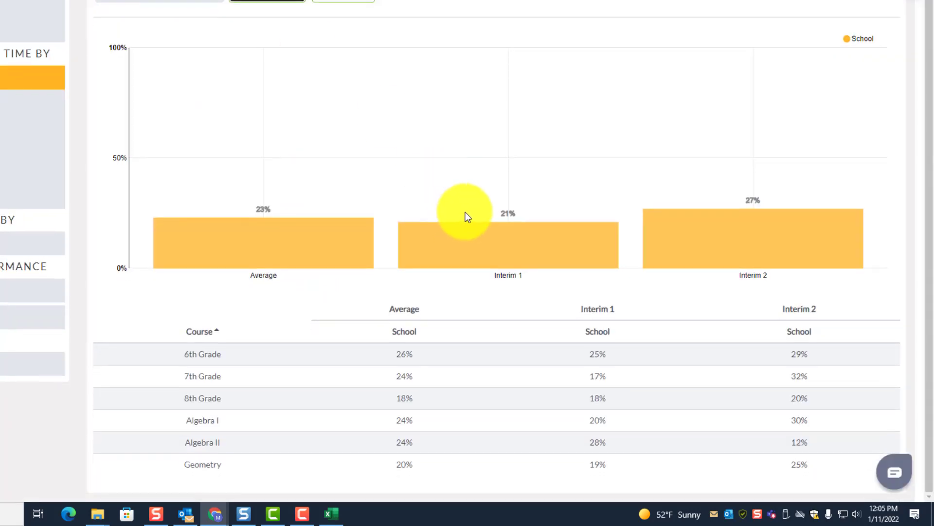
click(268, 6)
scroll(399, 298, down, 5)
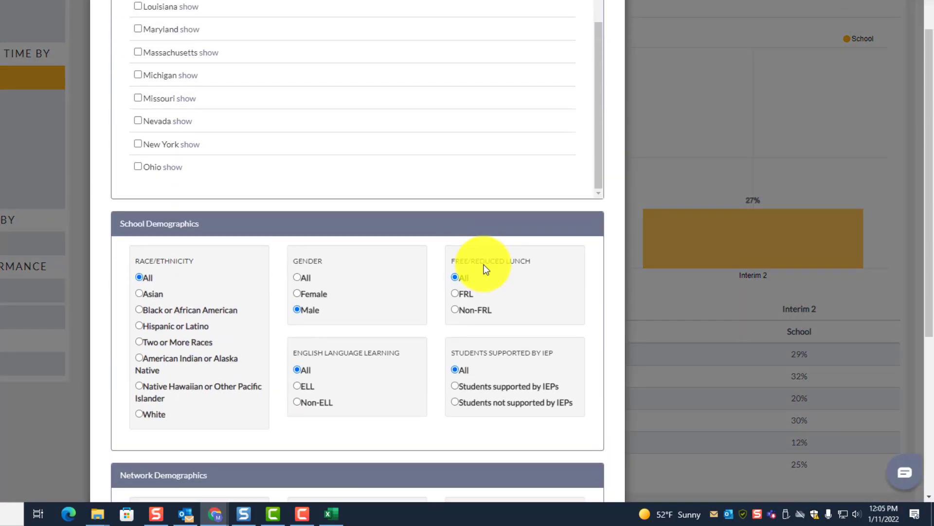
scroll(405, 263, down, 6)
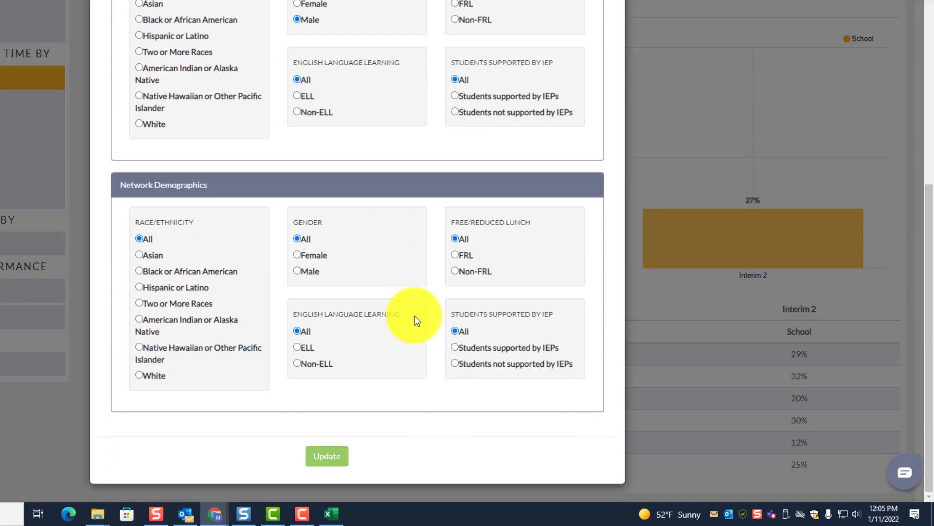
click(324, 459)
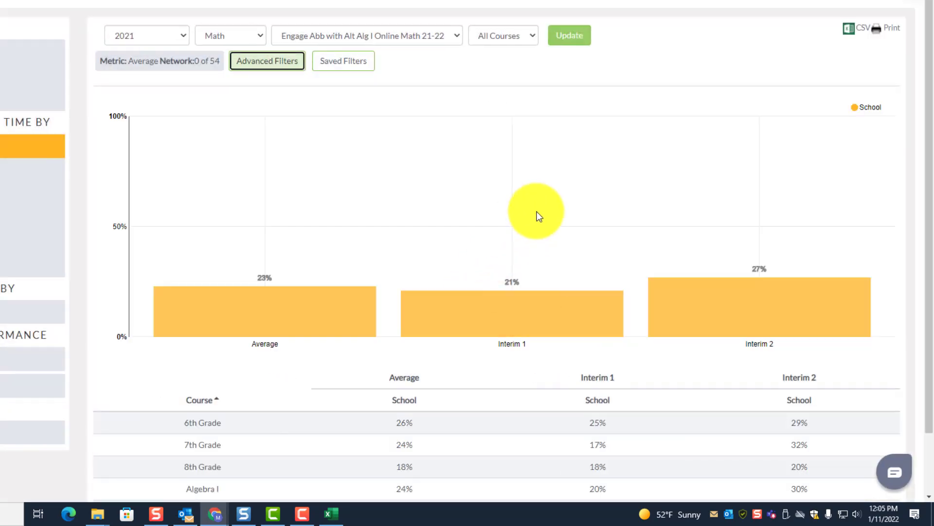
Examine the male students' Average, Interim 1 and Interim 2 bars and the course breakdown in the report.
scroll(538, 214, down, 1)
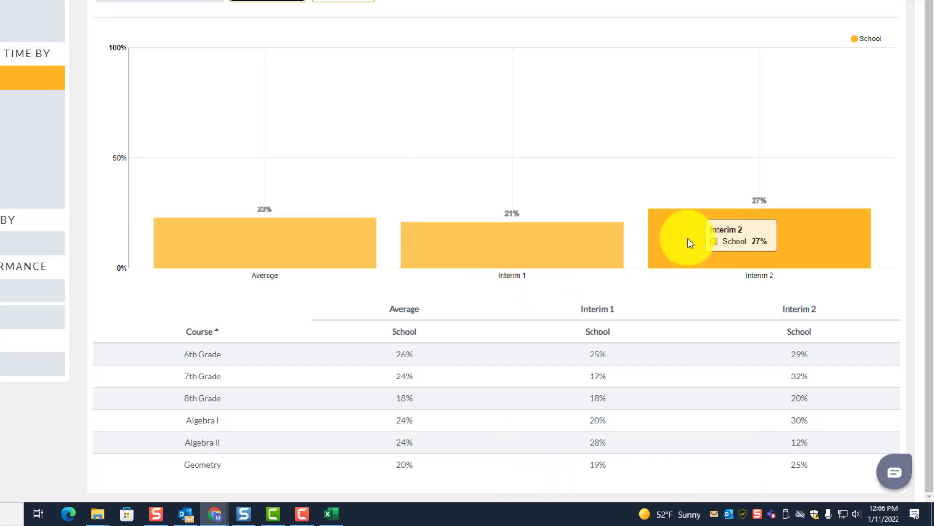
mouse_move(243, 226)
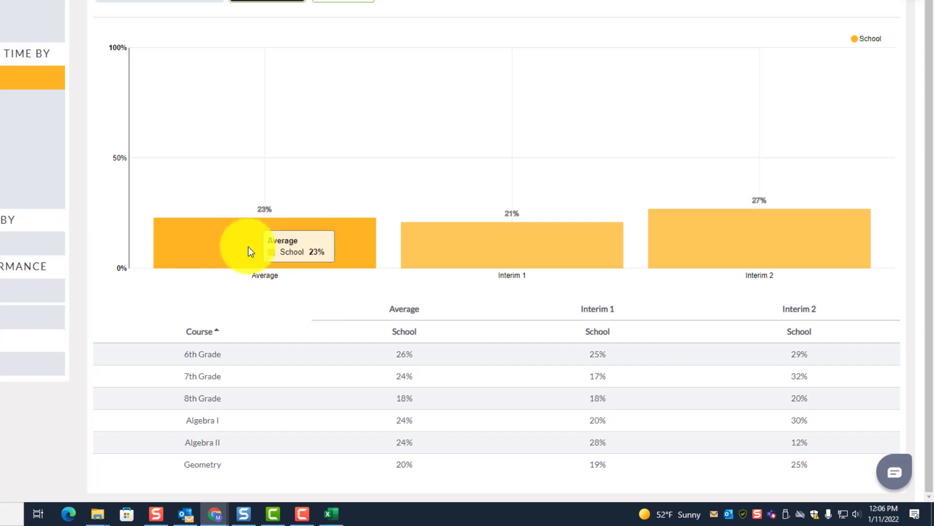
mouse_move(502, 265)
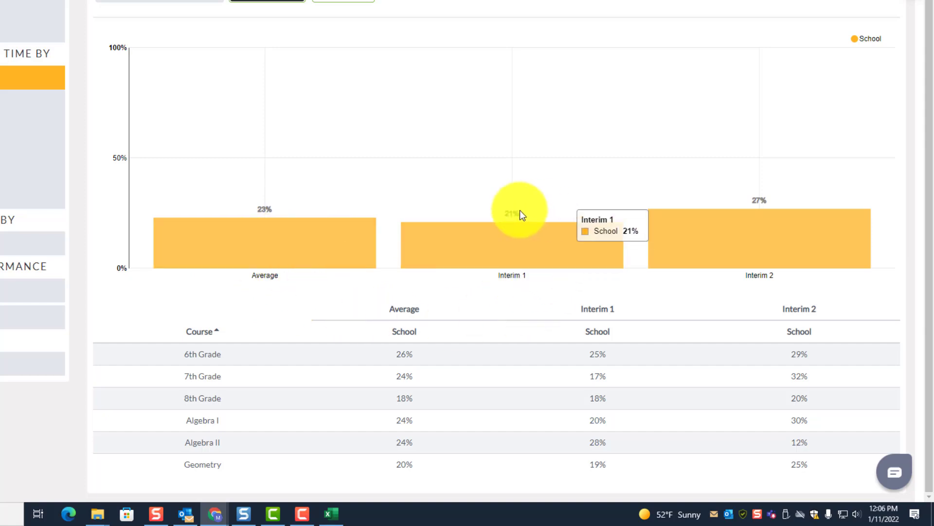
mouse_move(781, 246)
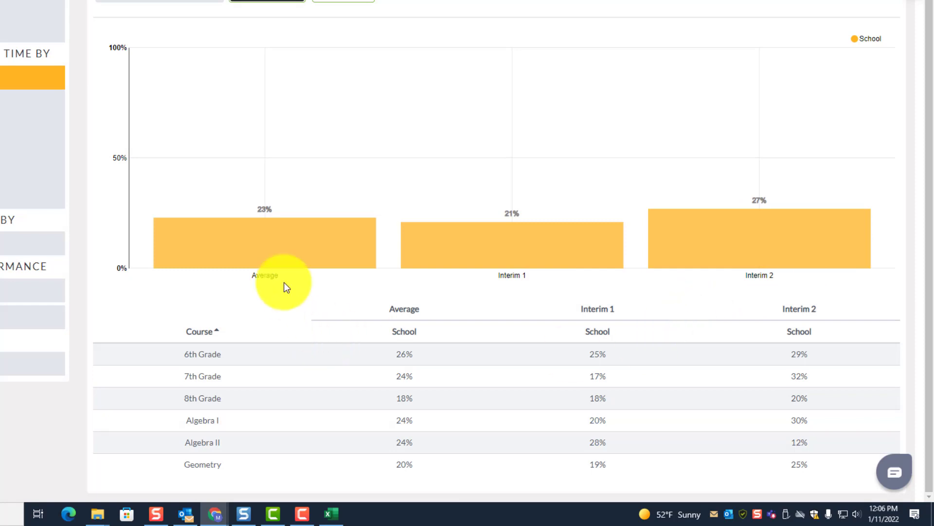
mouse_move(298, 223)
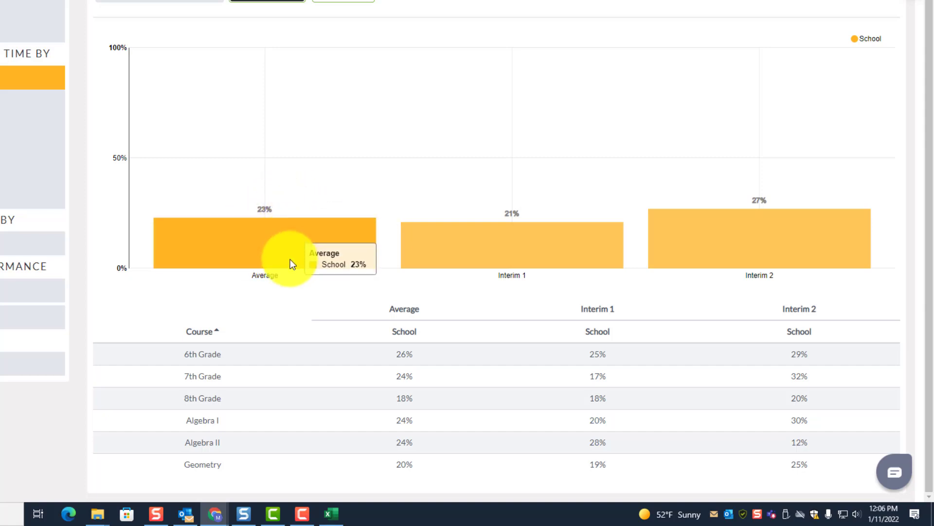
scroll(399, 78, up, 1)
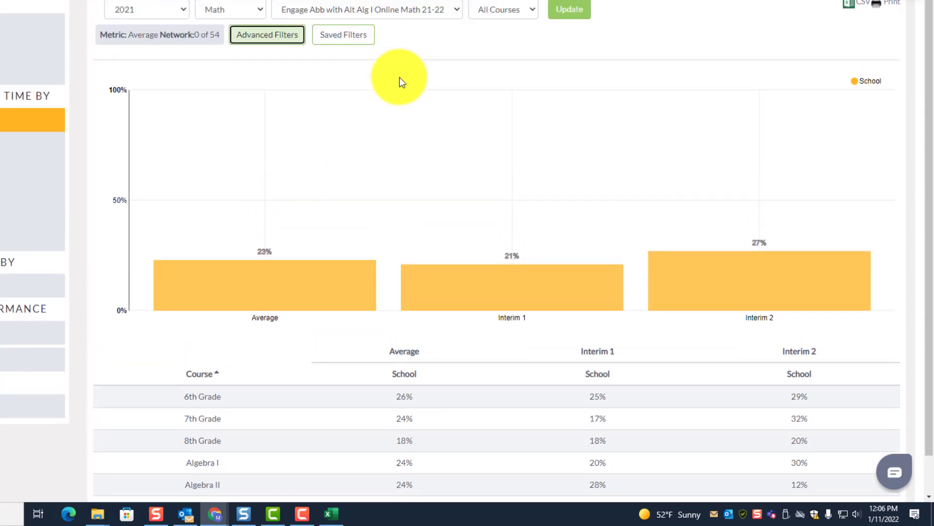
scroll(399, 77, up, 1)
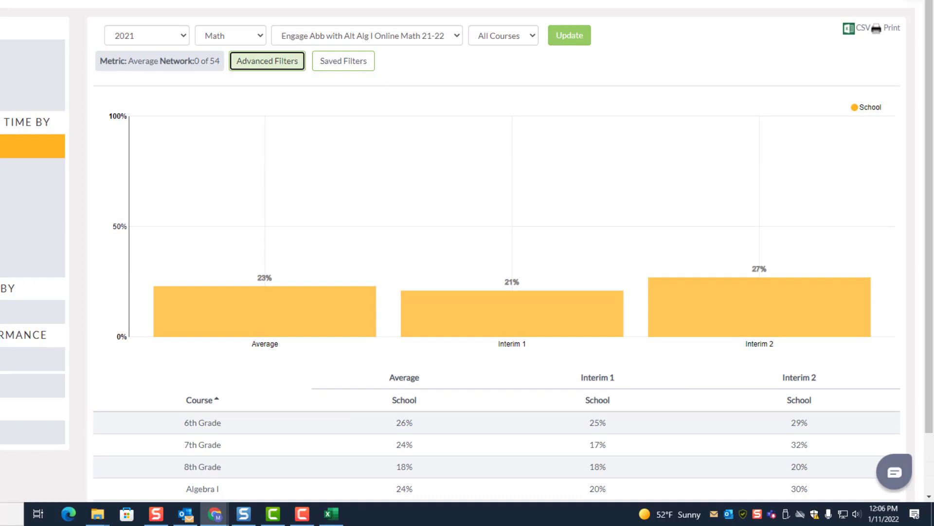
In the slide table's Gender row, add "Male - 21%" under Interim 1 and "Male - 27%" under Interim 2.
key(ctrl+Tab)
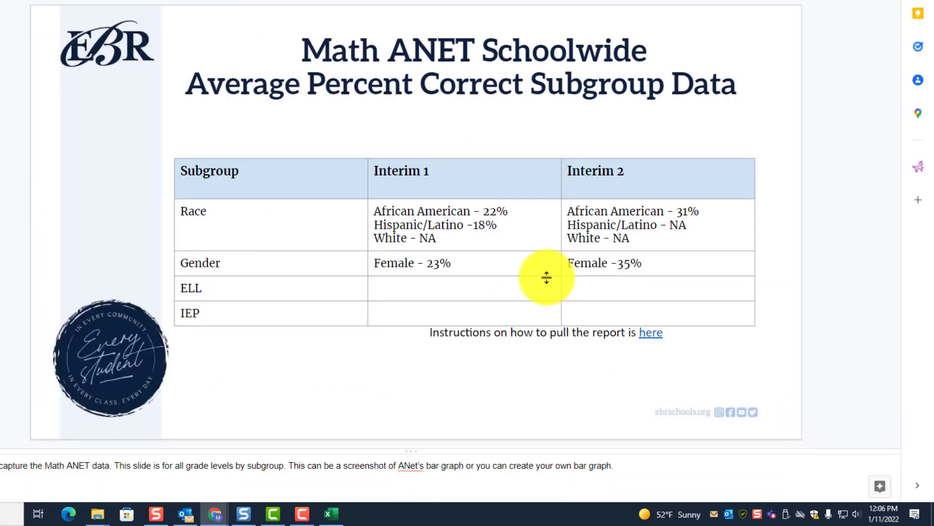
click(480, 265)
key(Return)
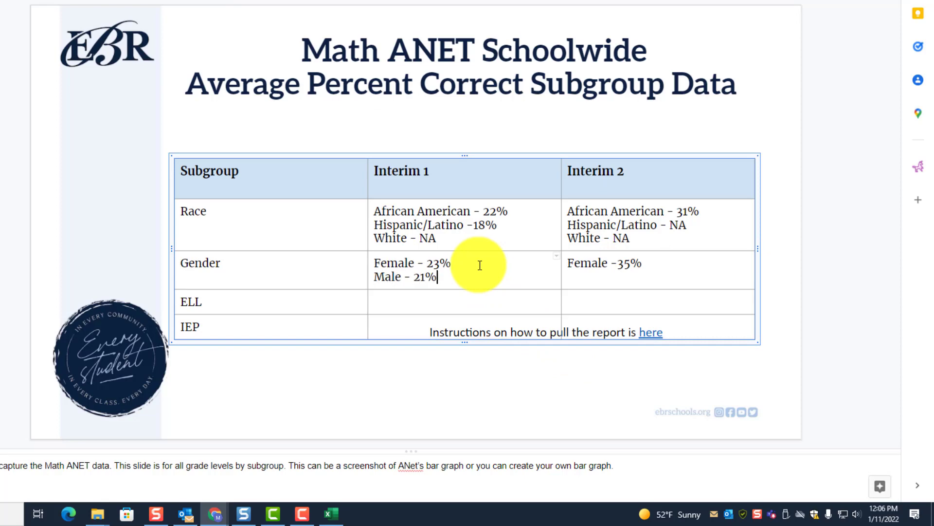
click(686, 267)
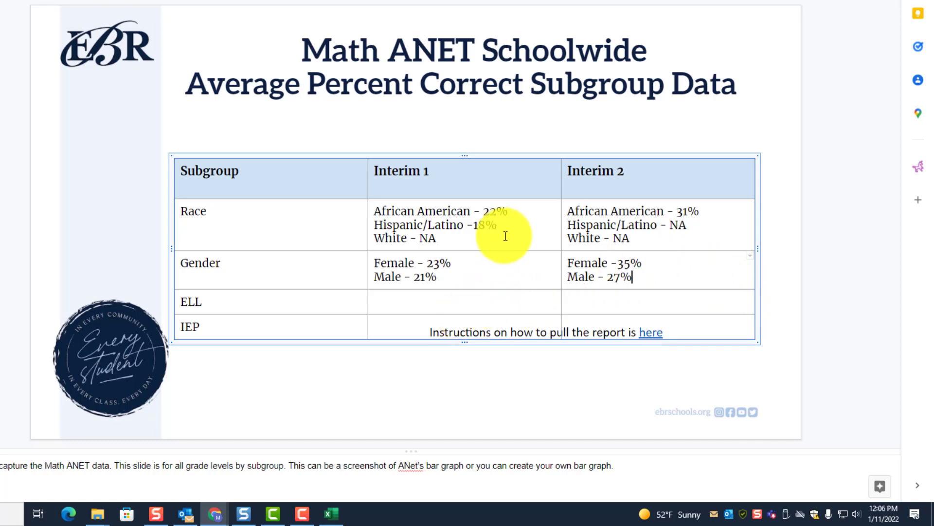
Move the subgroup table up on the slide so it clears the report instructions line.
scroll(505, 236, down, 1)
scroll(449, 205, up, 1)
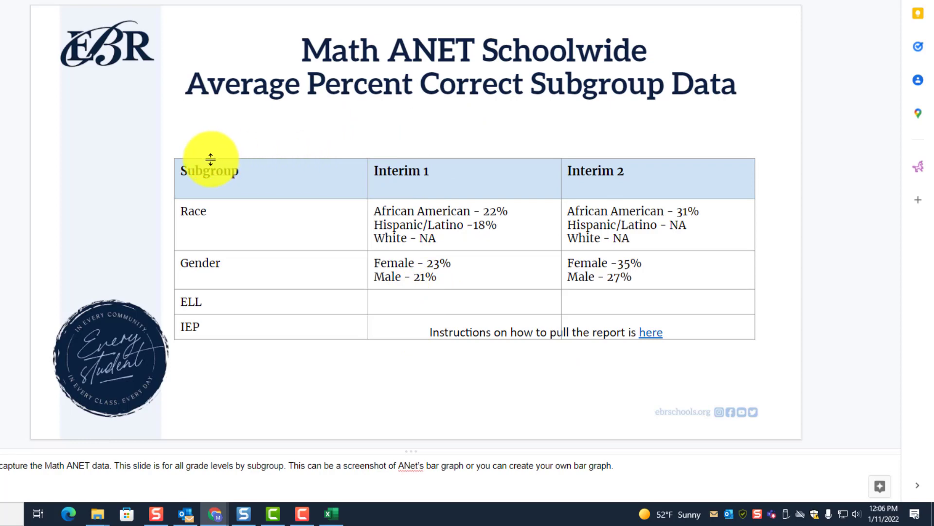
click(184, 157)
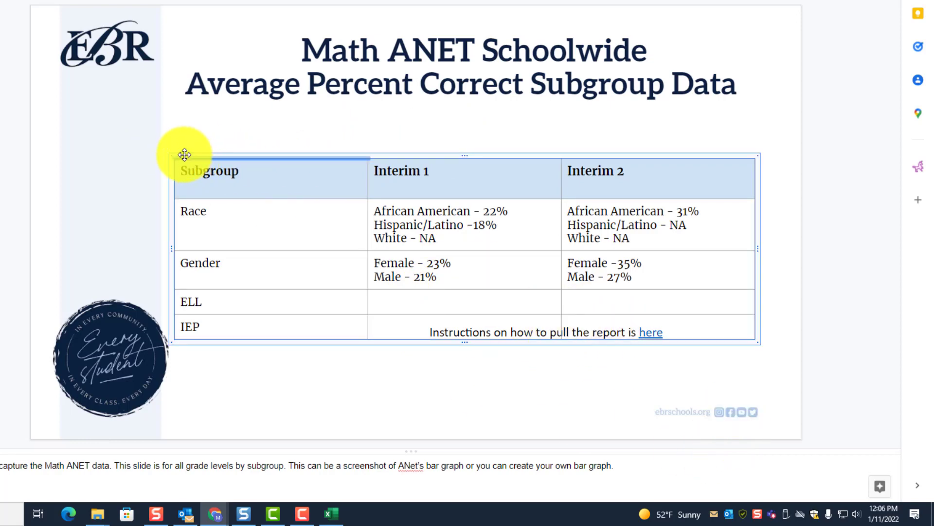
drag(185, 155, 190, 130)
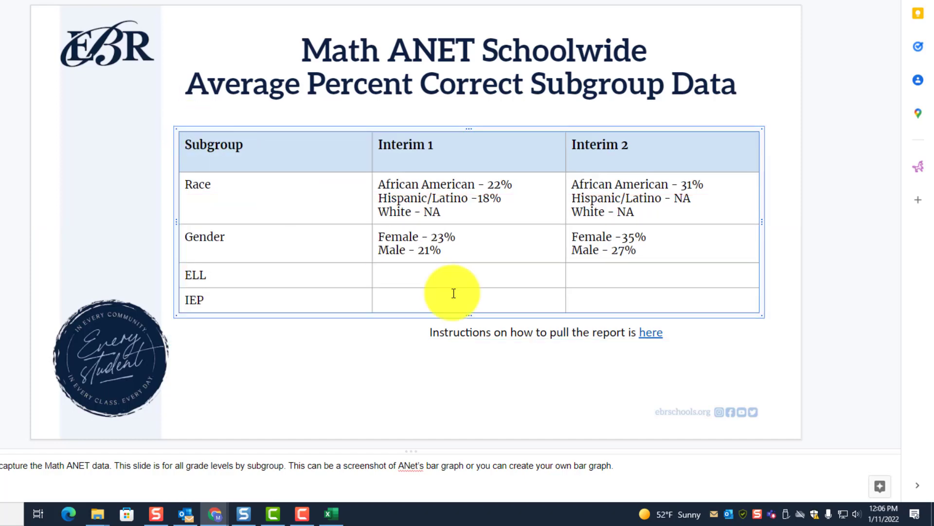
In the ANet report, set the school demographics English language learning filter to ELL and gender to All, and update the report.
click(219, 1)
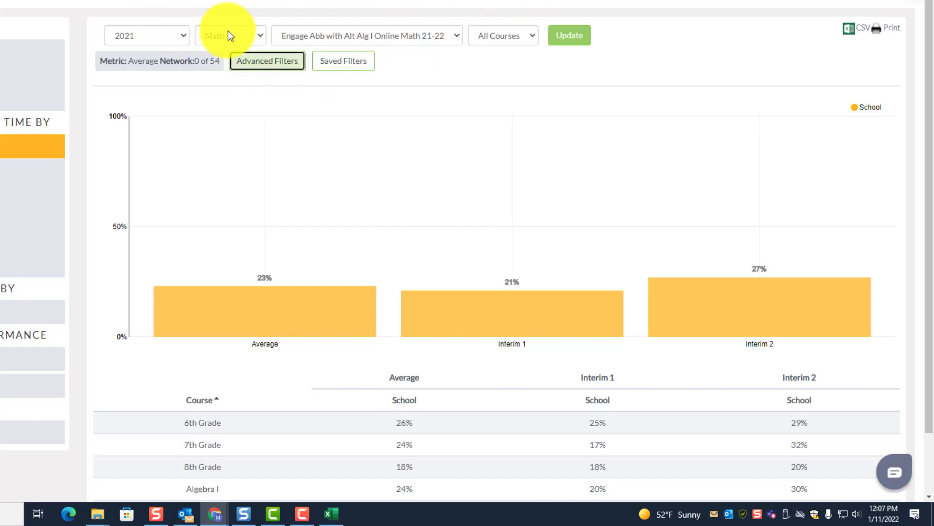
click(267, 71)
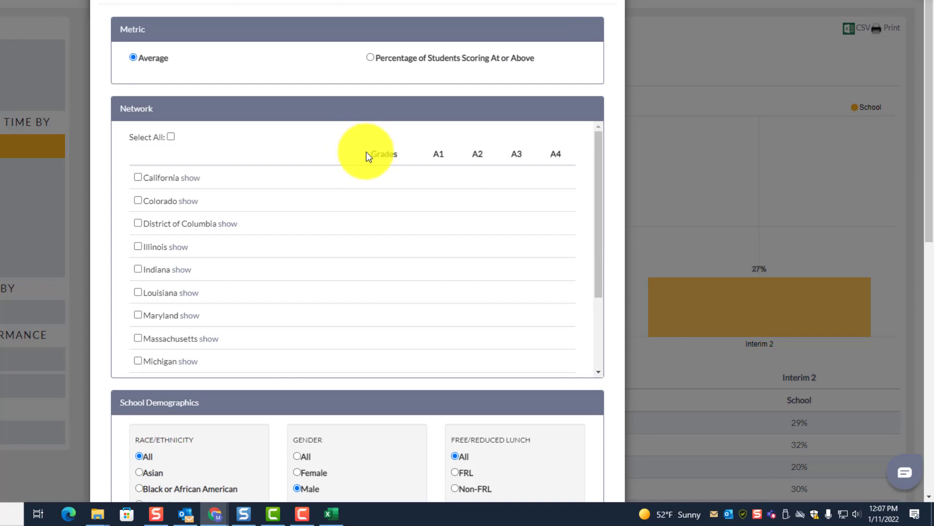
scroll(366, 151, down, 6)
scroll(464, 147, down, 3)
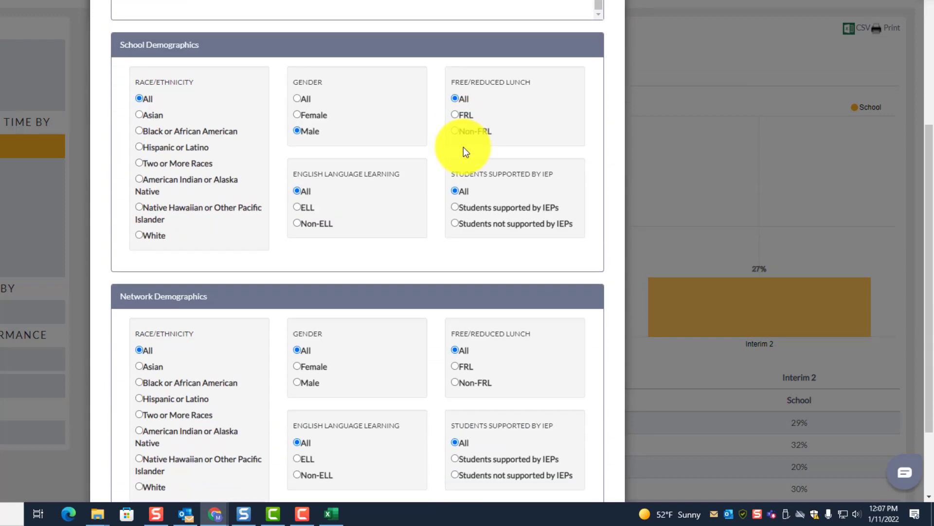
scroll(463, 147, down, 2)
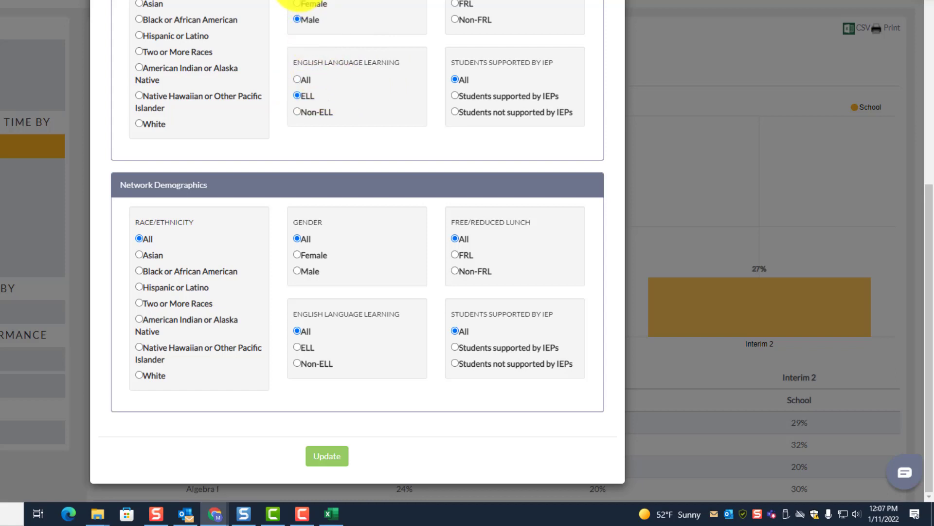
click(296, 4)
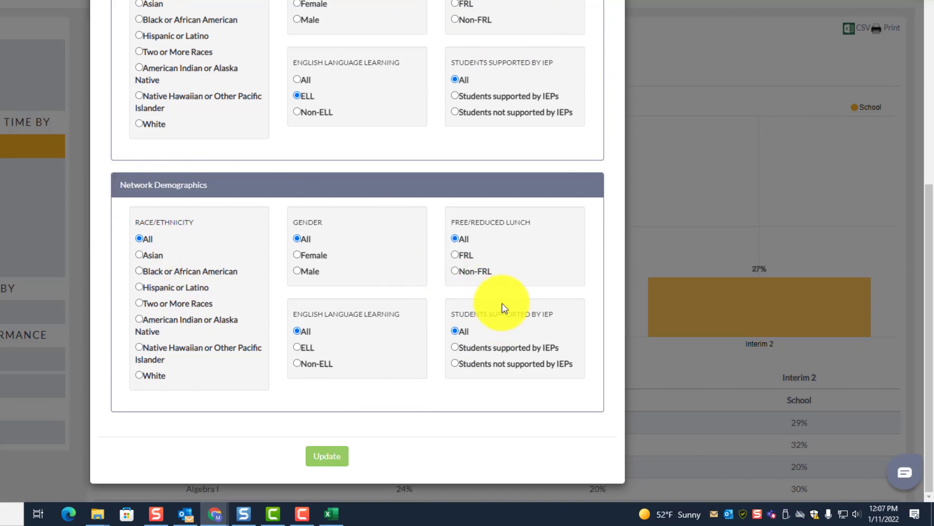
click(336, 457)
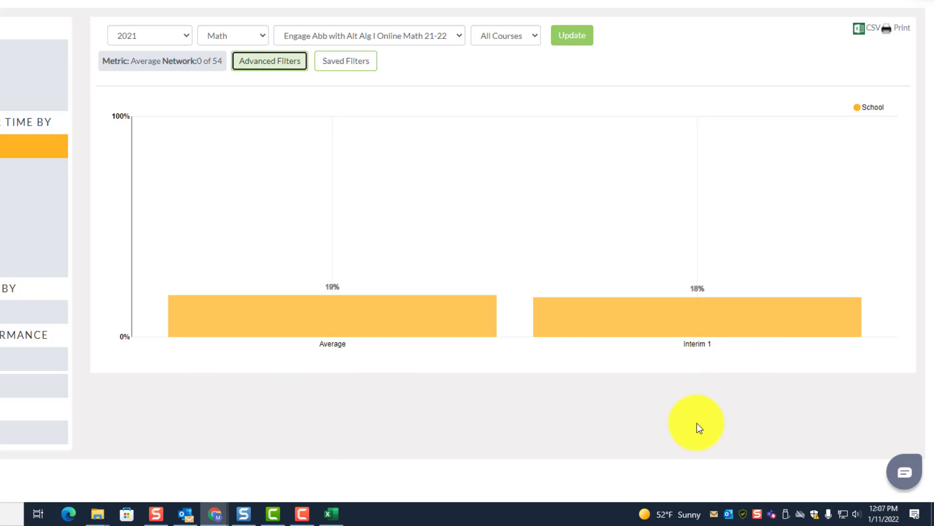
Read the ELL result from the ANet report and enter "ELL - 18%" under Interim 1 in the slide table's ELL row.
mouse_move(722, 293)
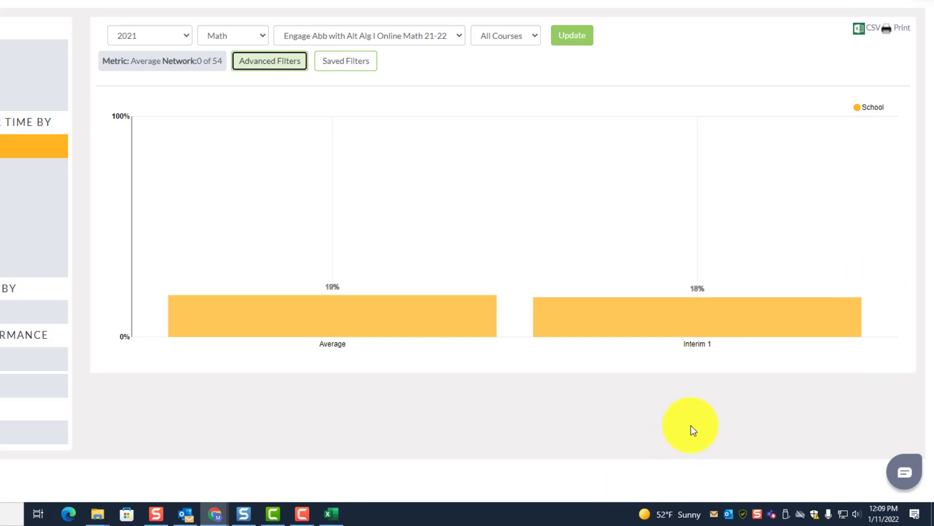
mouse_move(687, 329)
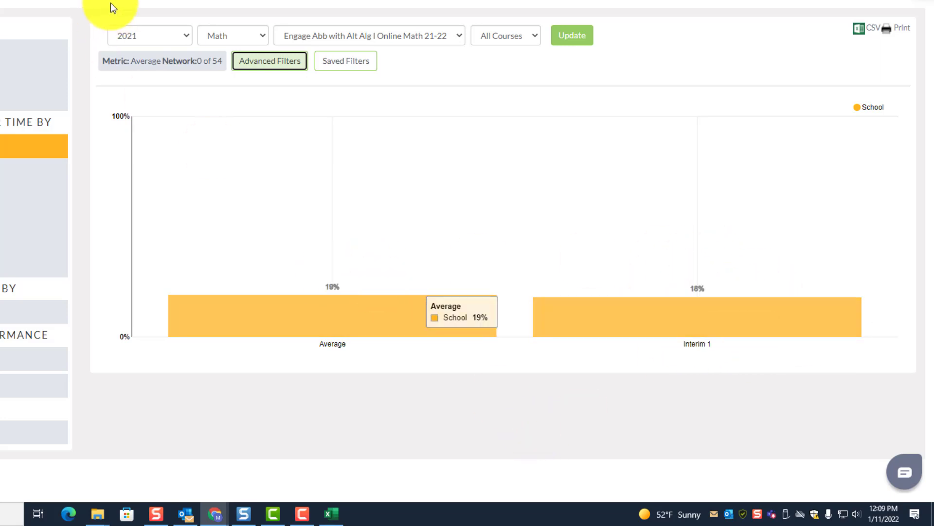
click(331, 1)
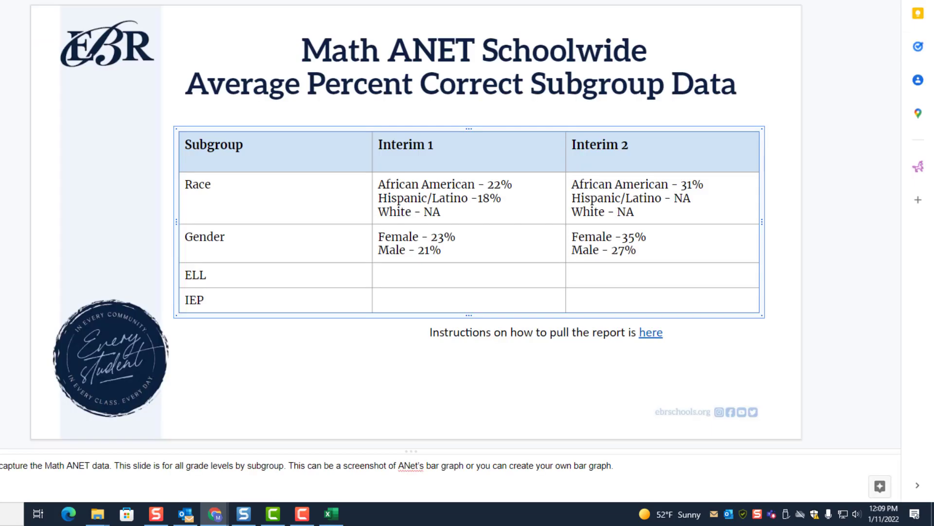
click(448, 273)
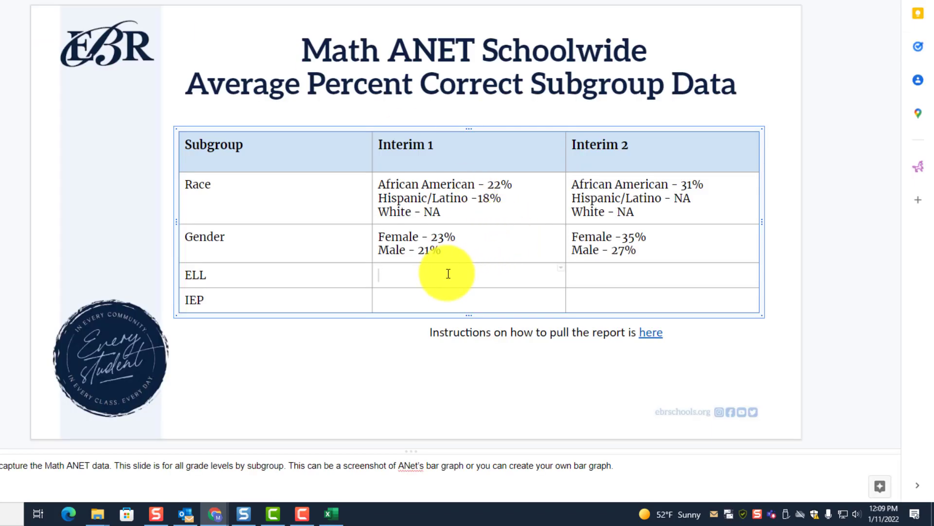
text(ELL -)
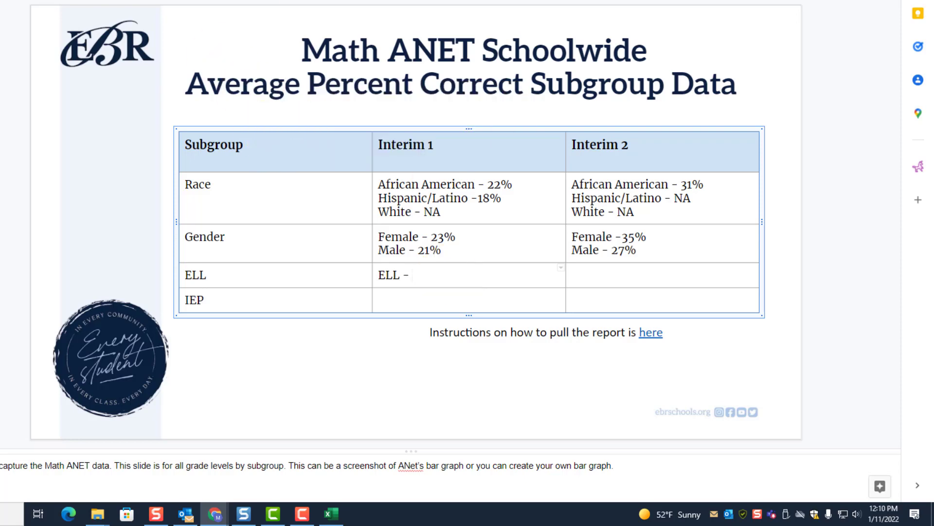
click(292, 1)
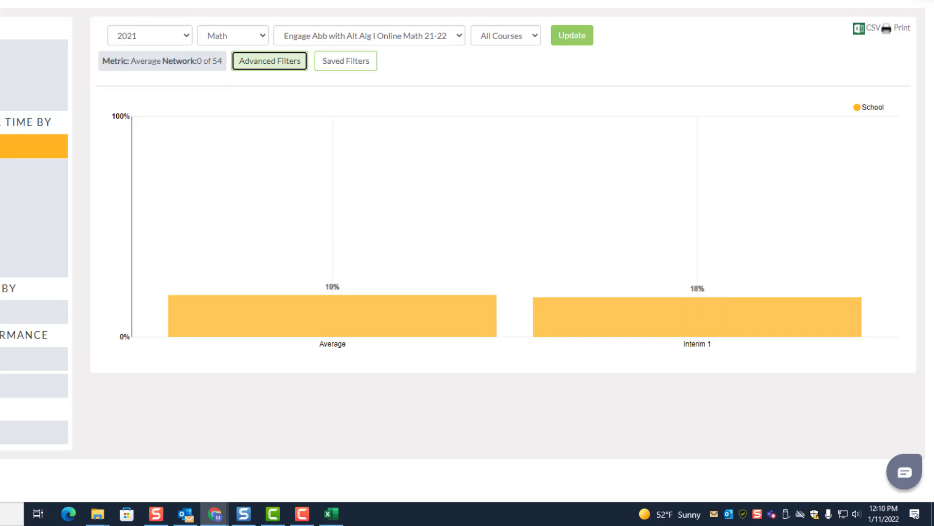
click(292, 1)
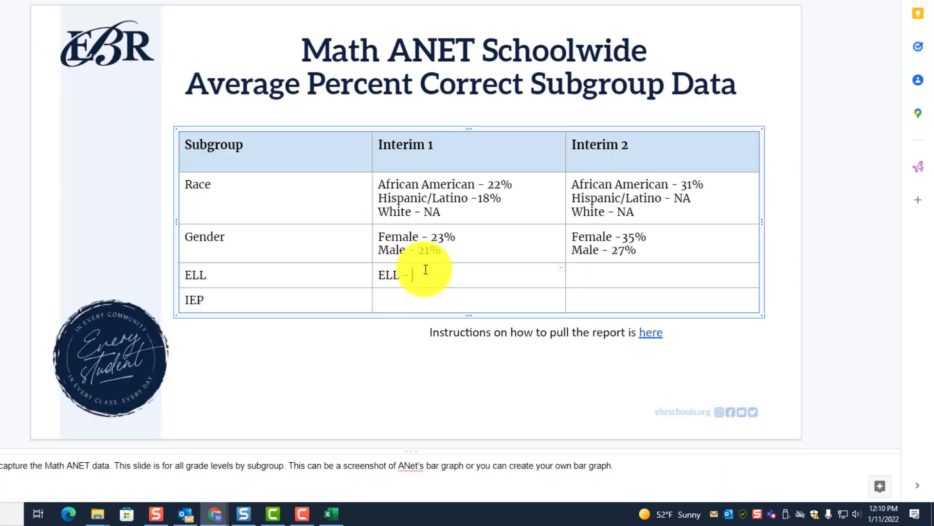
text(18%)
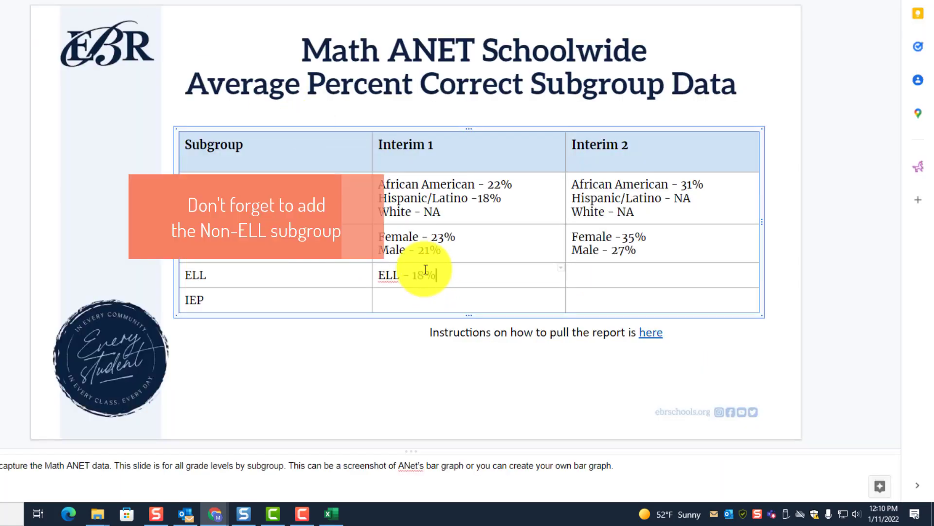
Check the report for an ELL Interim 2 result and enter "ELL - NA" under Interim 2 in the slide table.
click(643, 276)
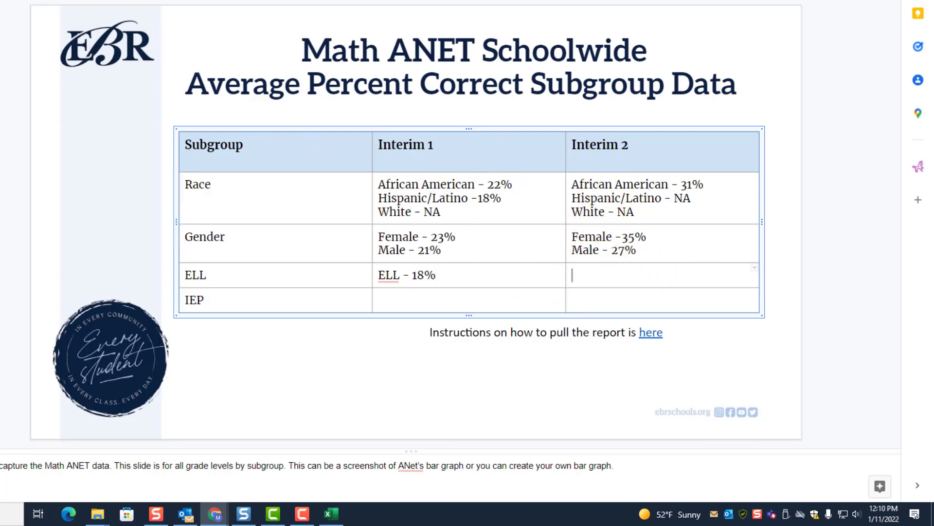
click(107, 0)
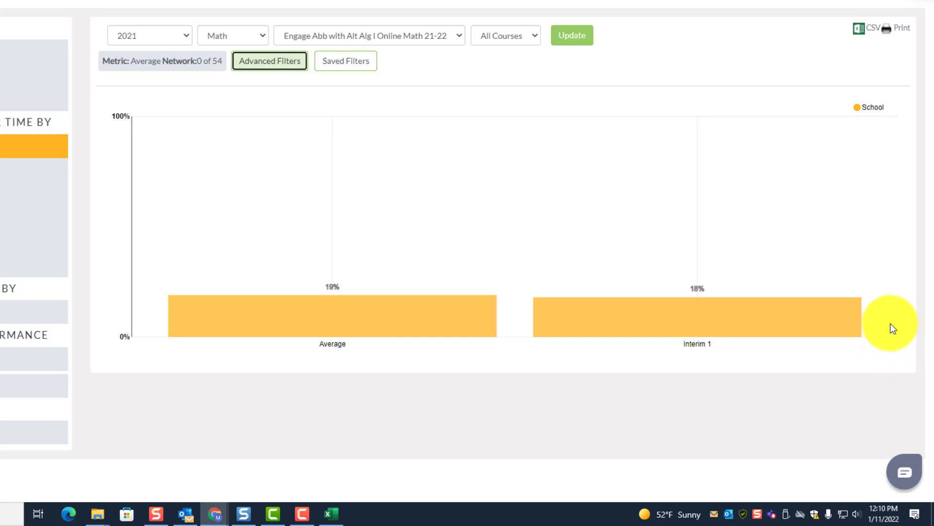
mouse_move(709, 316)
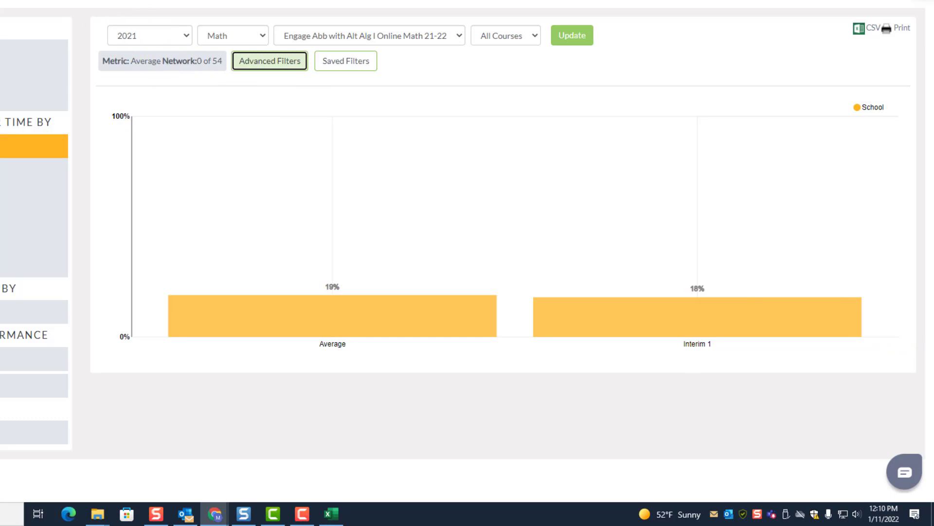
click(83, 1)
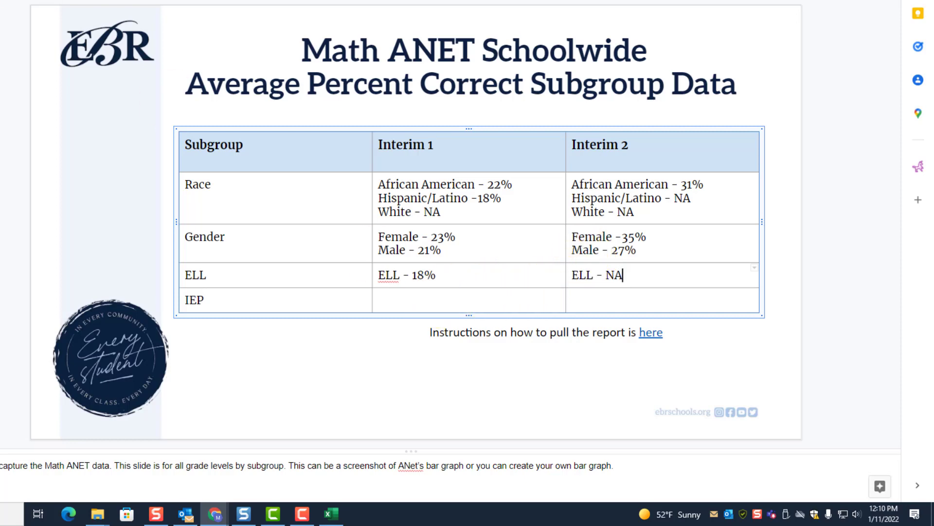
In the ANet report, set the school demographics filters to students supported by IEPs and English language learning All, and update the report.
click(9, 1)
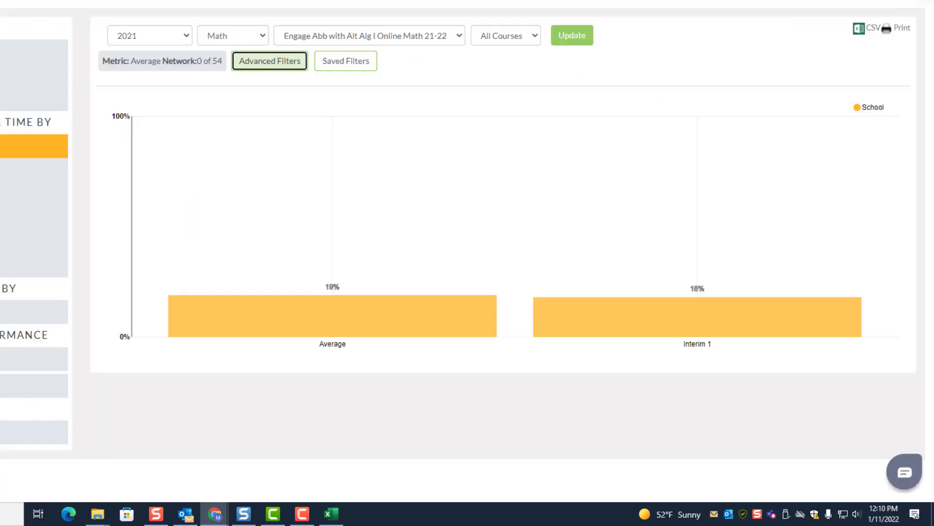
click(272, 63)
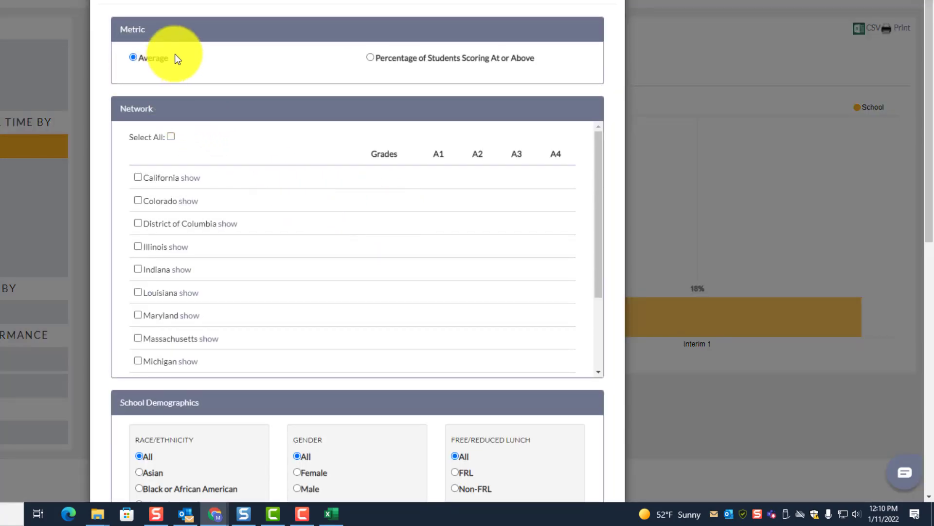
scroll(362, 172, down, 10)
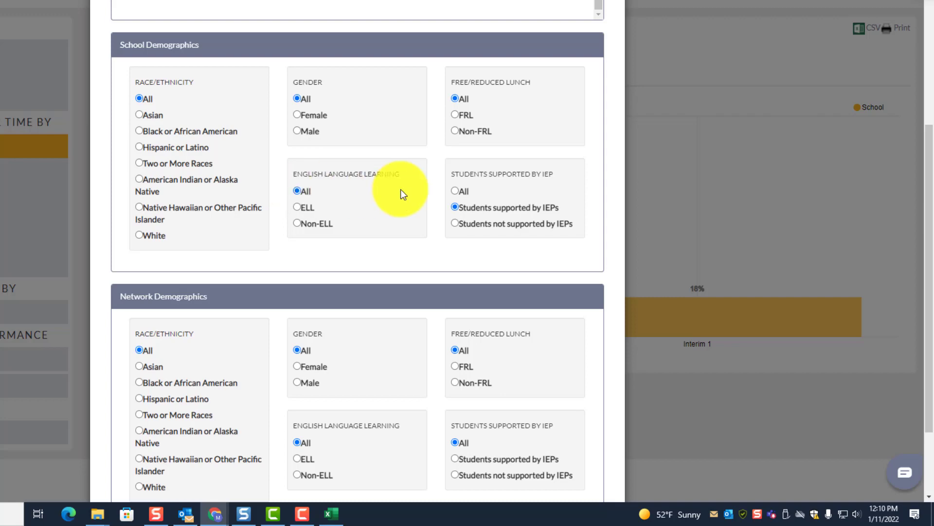
scroll(536, 187, down, 2)
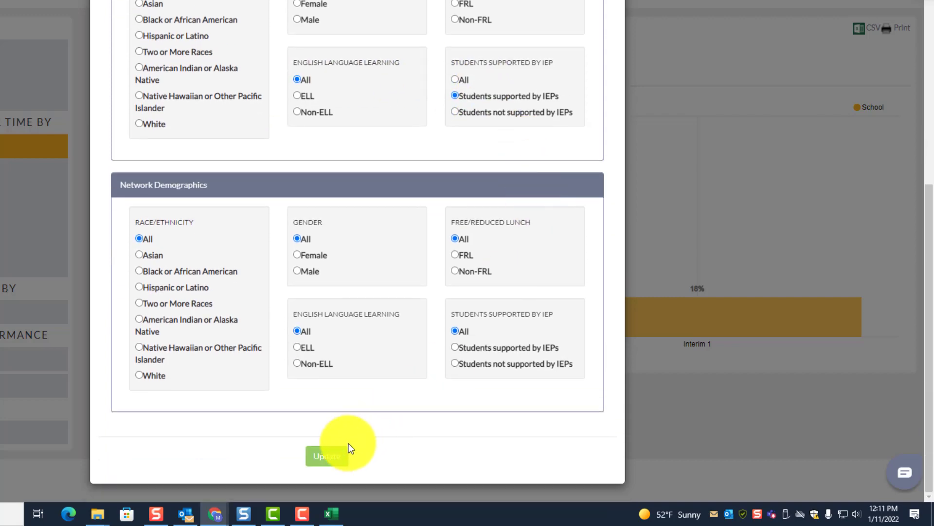
click(330, 454)
Read the IEP results and enter "IEP - 21%" under Interim 1 and "IEP - 25%" under Interim 2 in the slide's IEP row.
scroll(659, 316, down, 1)
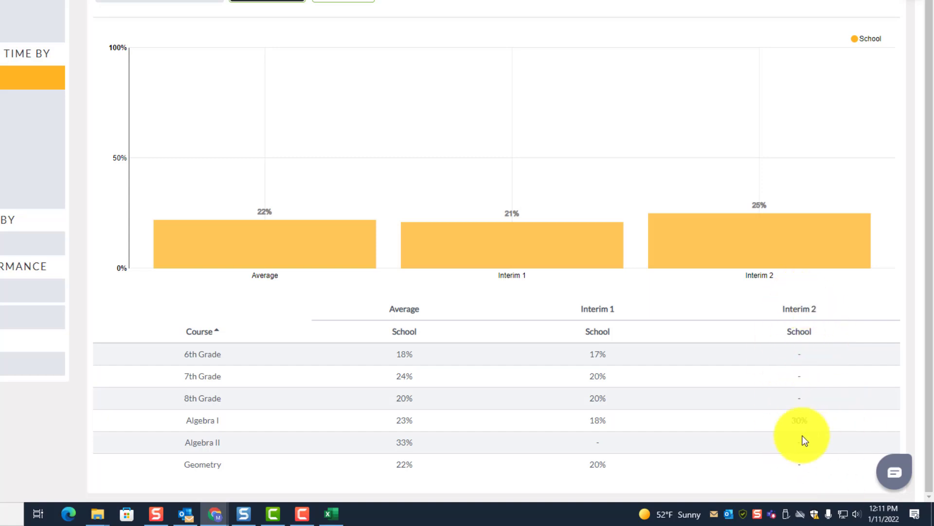
mouse_move(797, 230)
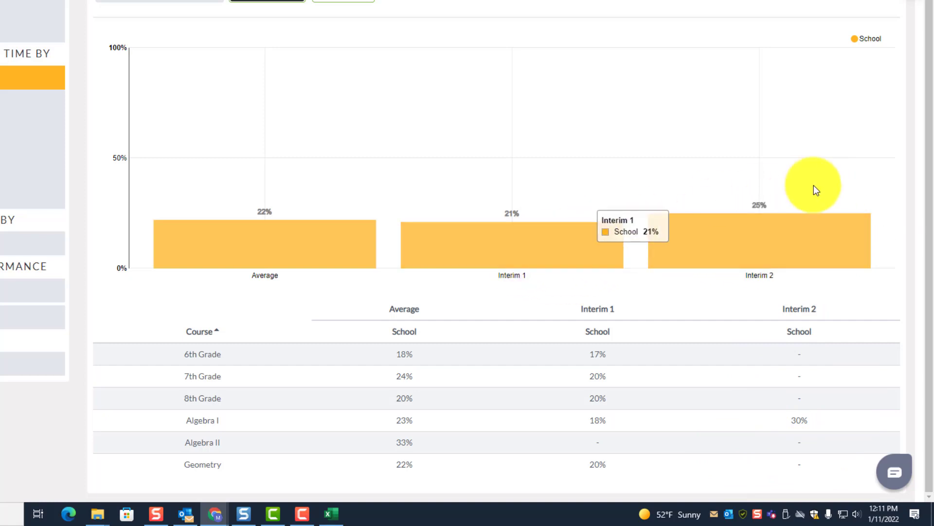
mouse_move(554, 236)
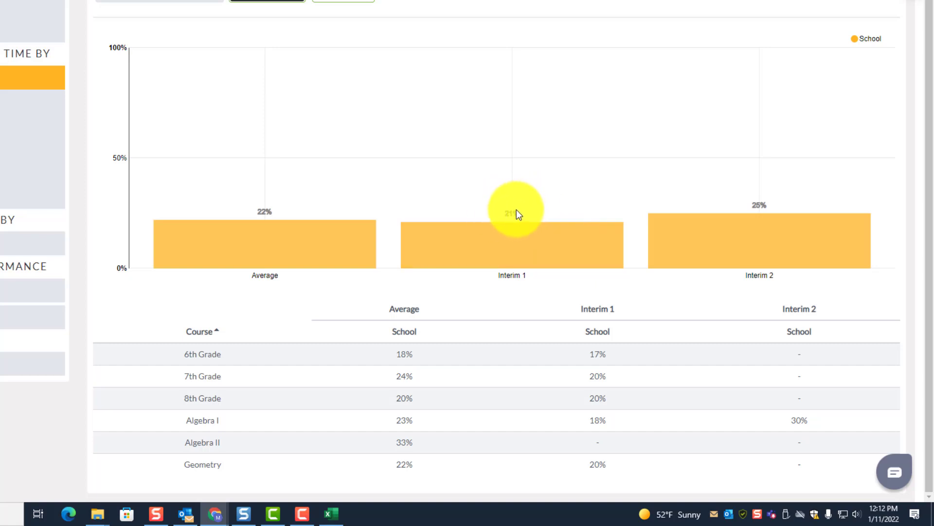
mouse_move(724, 236)
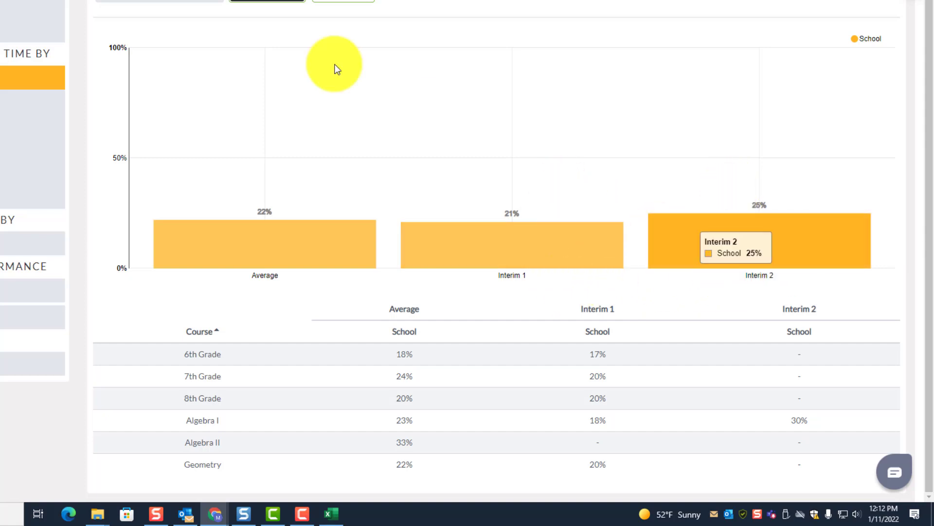
key(ctrl+Tab)
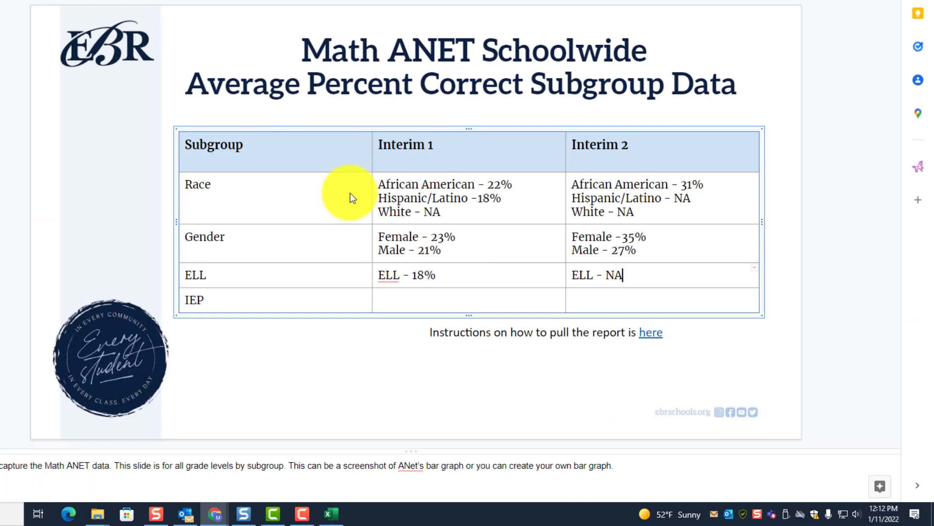
click(417, 298)
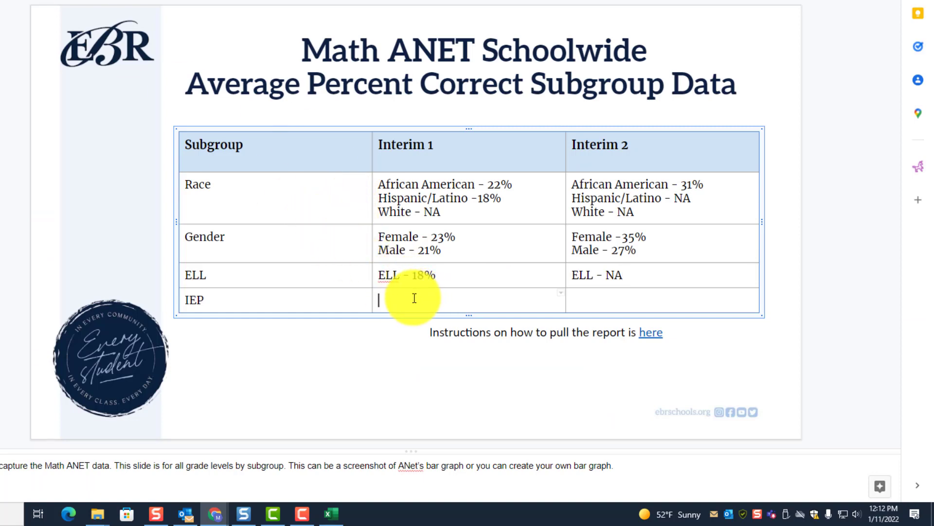
text(IEP -)
click(517, 236)
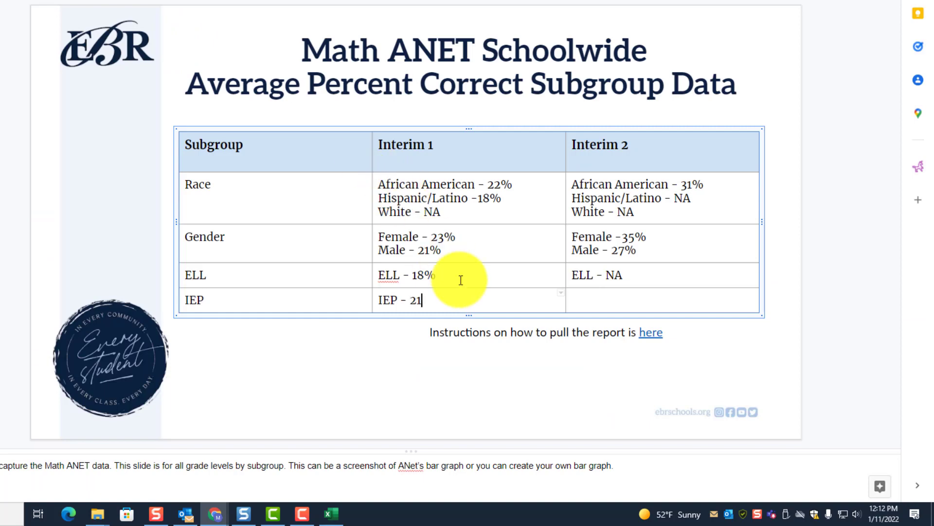
text(%)
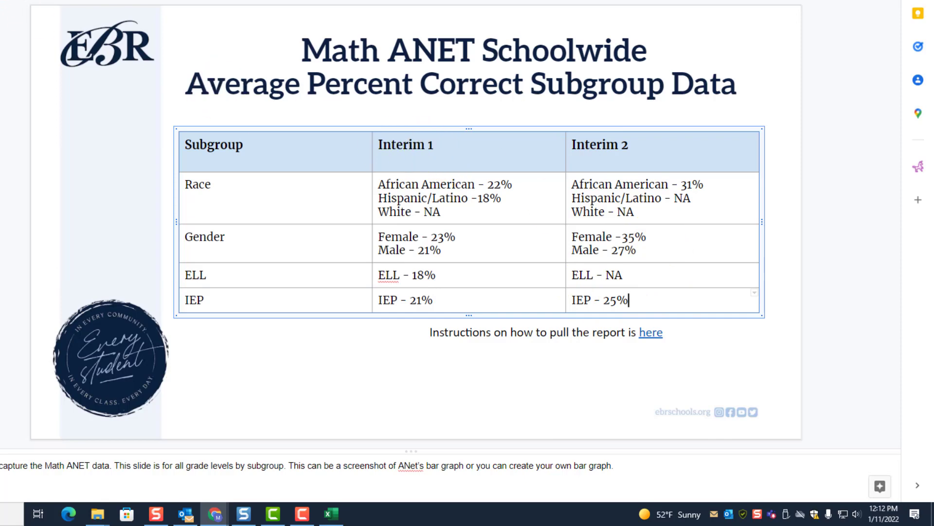
Return to the ANet report, change its subject from Math to ELA for all courses, and update the report.
key(ctrl+Tab)
scroll(527, 257, up, 2)
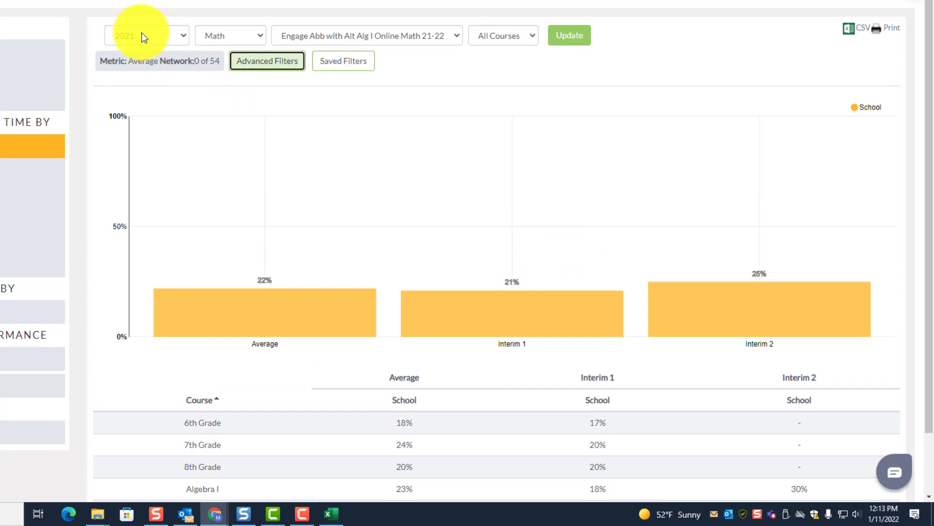
click(258, 36)
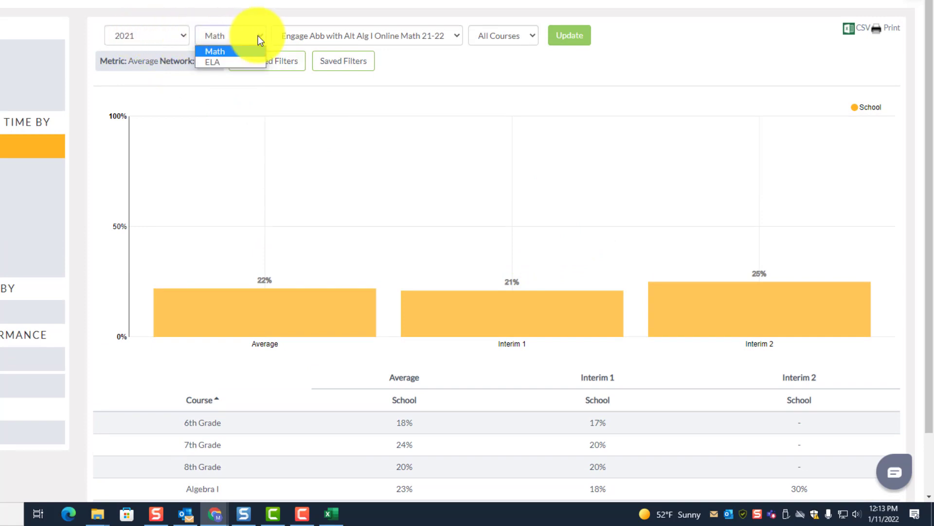
click(224, 57)
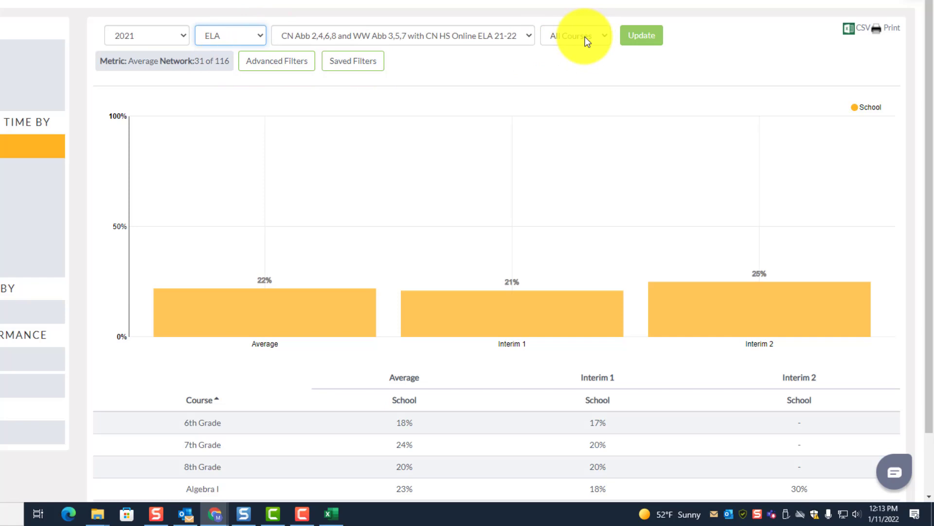
click(648, 40)
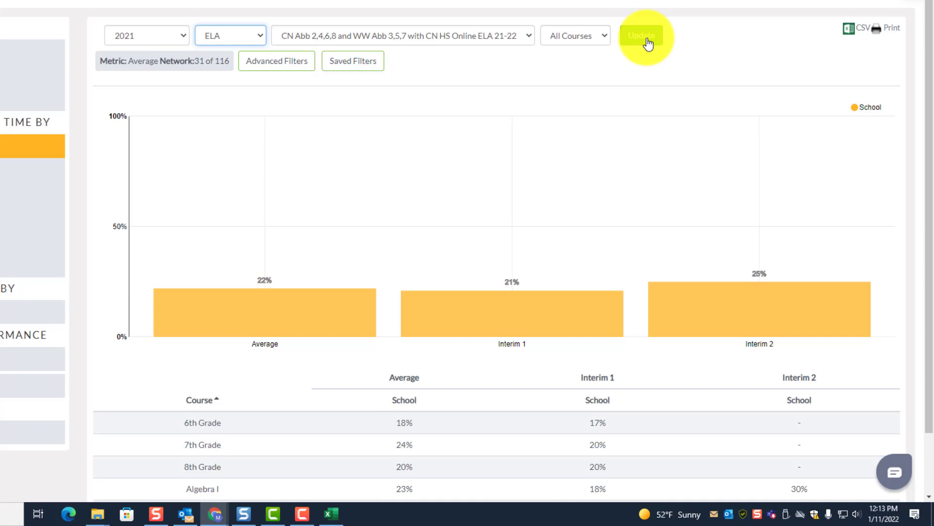
click(648, 42)
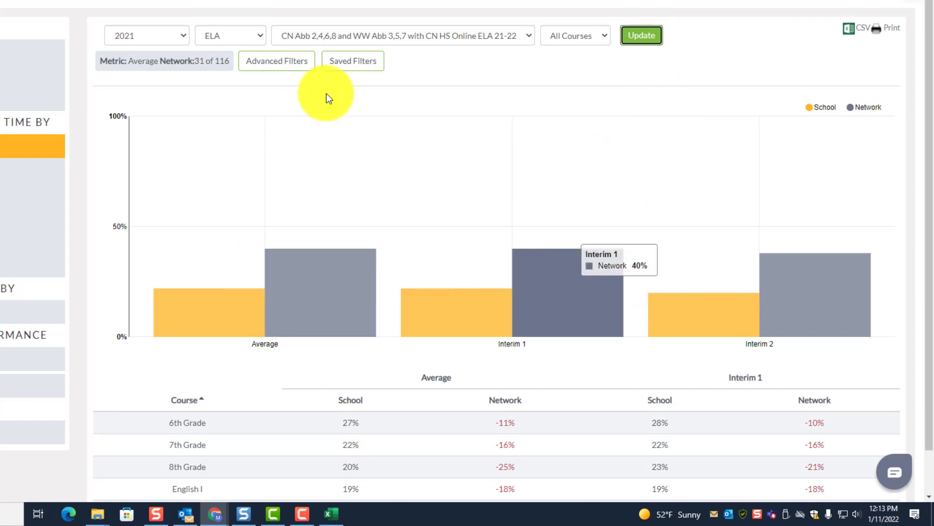
In the ELA report's advanced filters, clear all network selections and set the school demographics race/ethnicity to Asian.
click(291, 61)
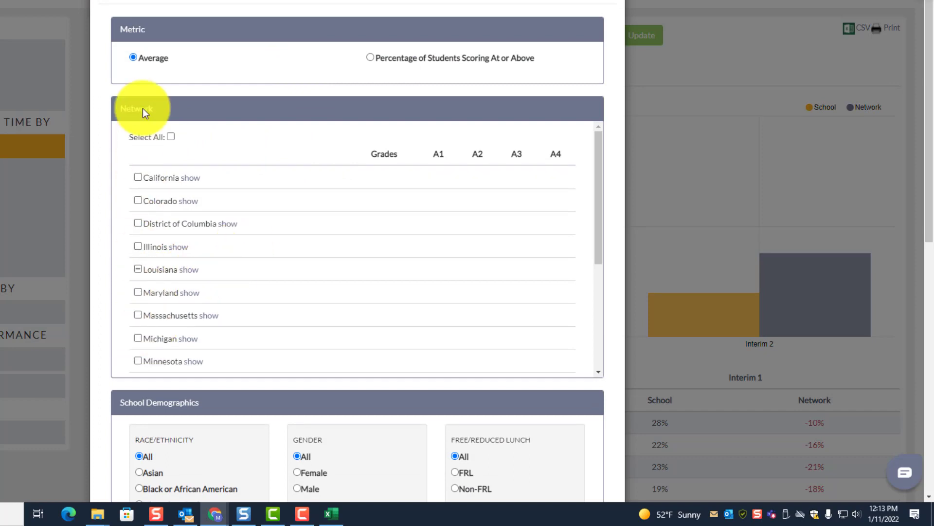
click(170, 137)
click(171, 138)
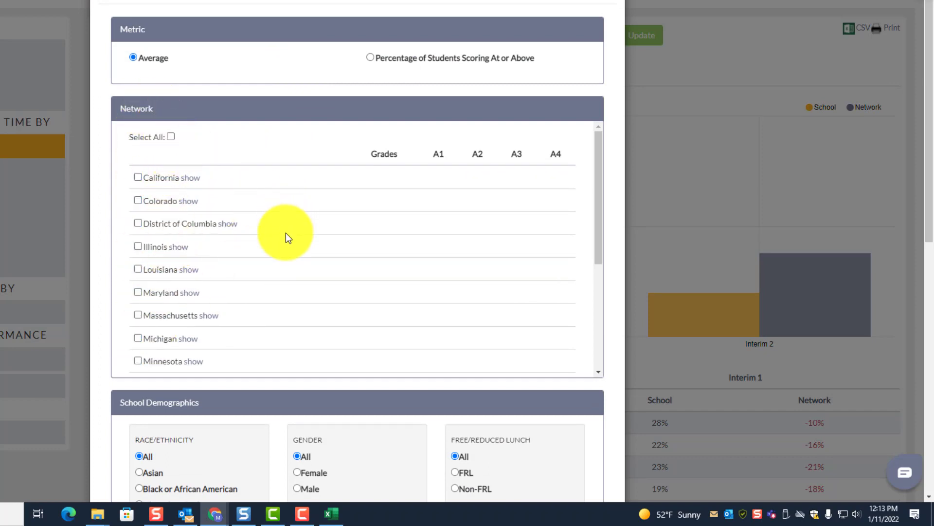
scroll(341, 209, down, 4)
scroll(520, 155, down, 7)
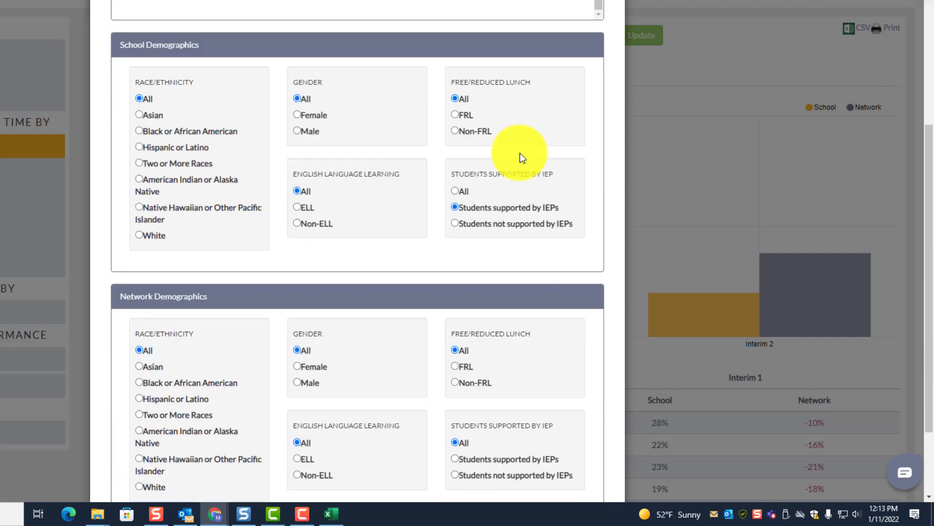
click(140, 115)
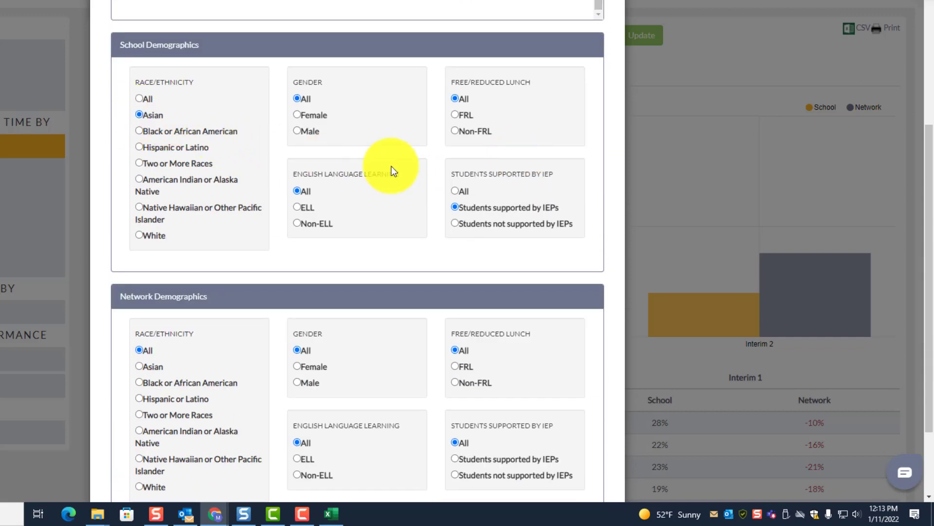
scroll(476, 177, down, 2)
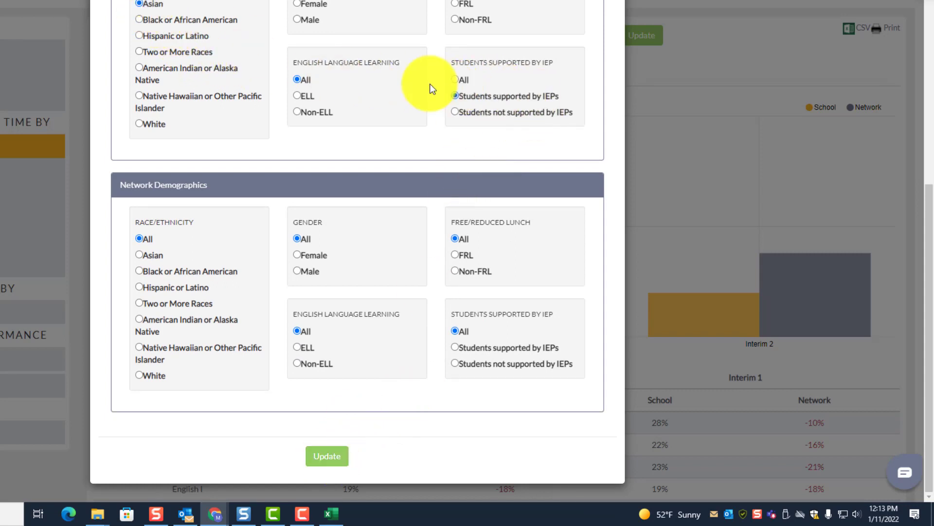
scroll(353, 75, up, 10)
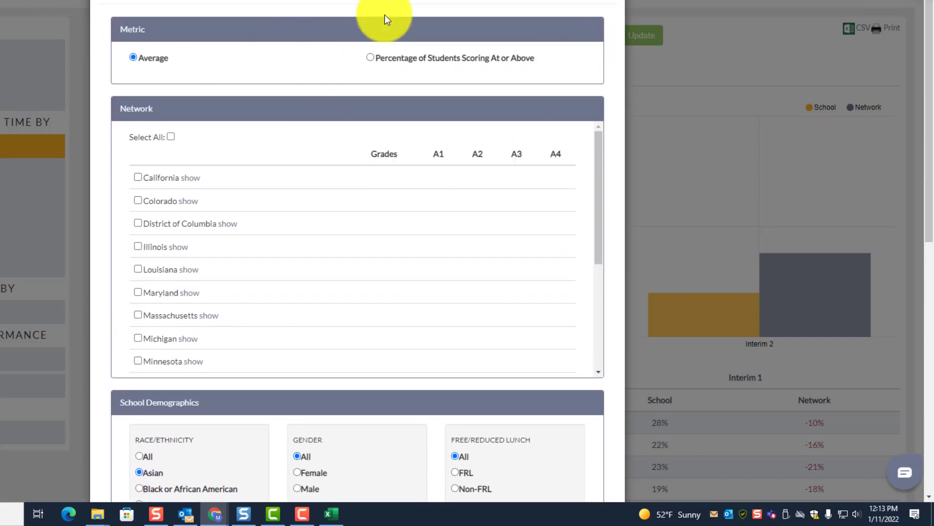
Set the school demographics students supported by IEP filter to All and update the ELA report.
scroll(617, 116, down, 12)
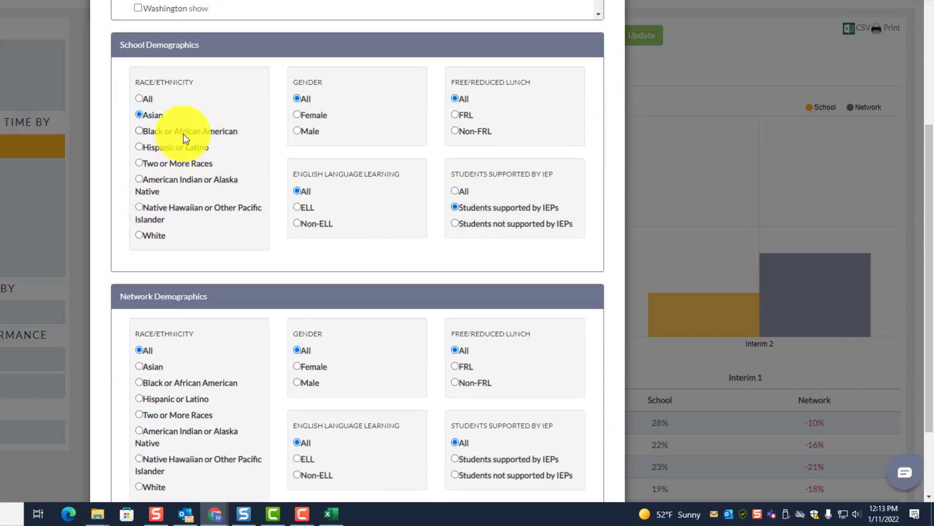
click(455, 191)
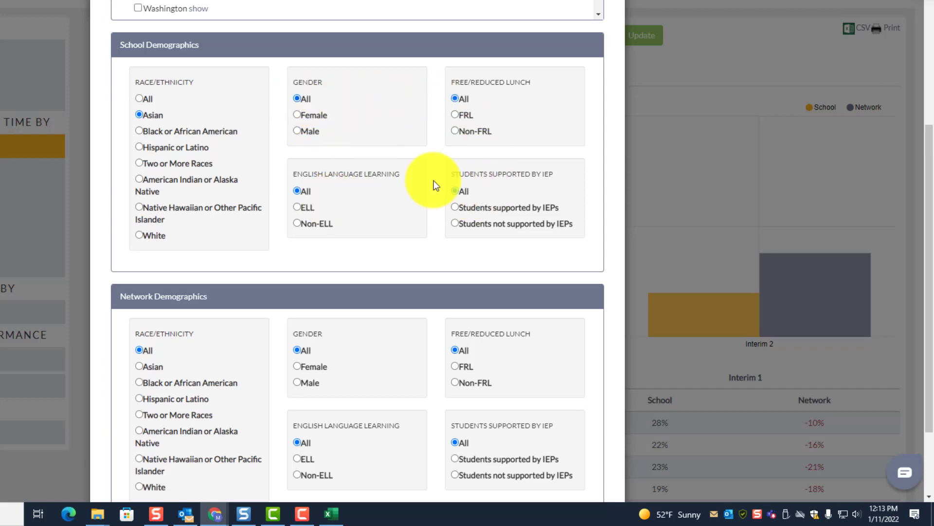
scroll(273, 121, down, 3)
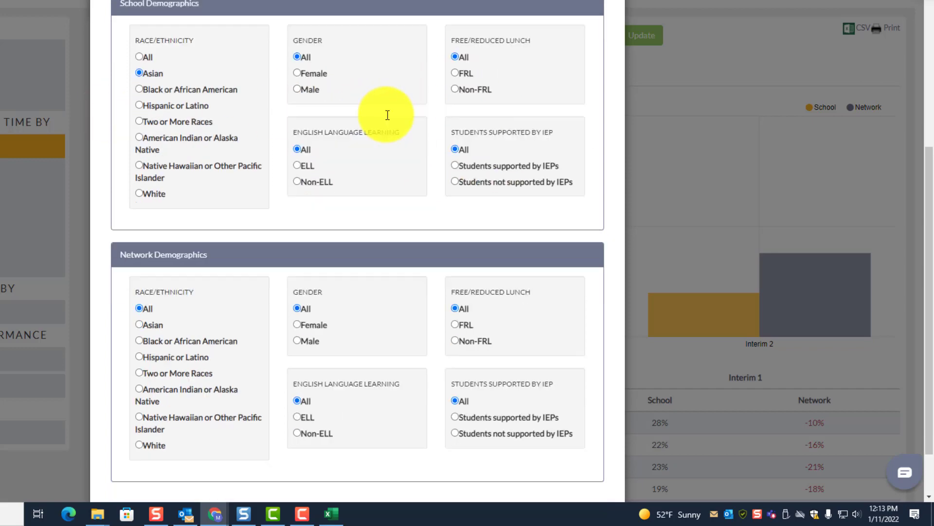
click(338, 456)
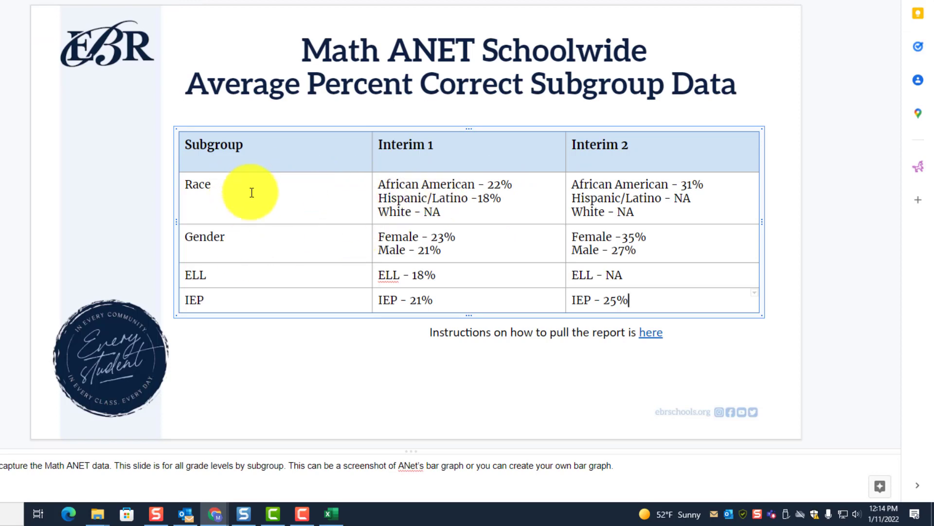
In the slide's Race row, add the line "Asian - NA" above African American under Interim 1.
click(382, 185)
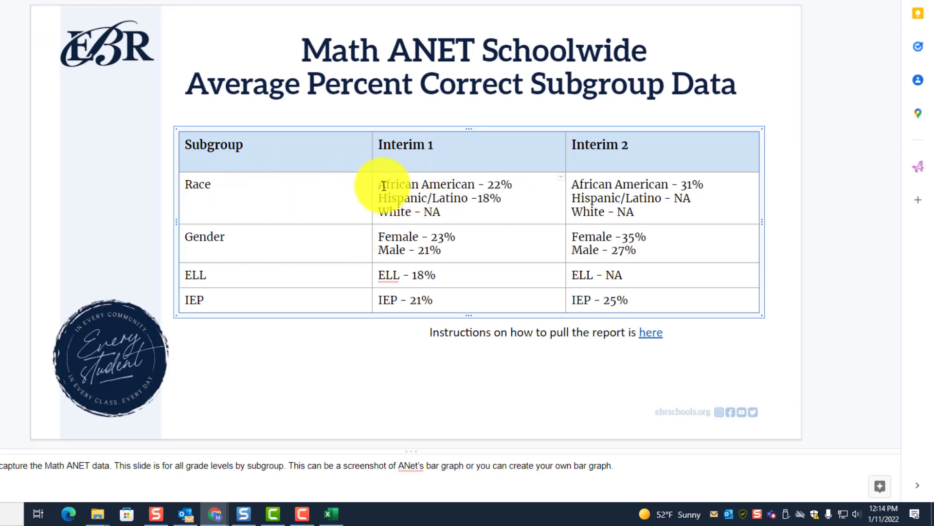
key(Return)
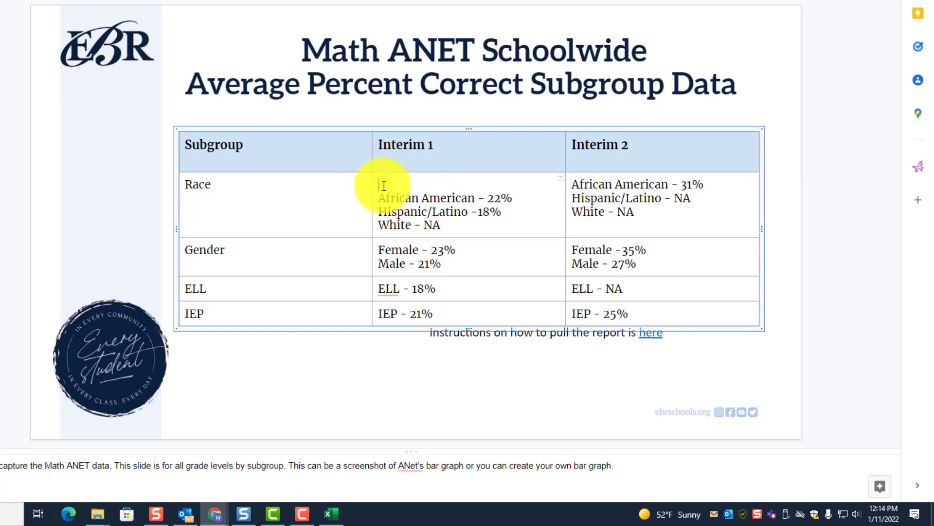
text(Asian - NA)
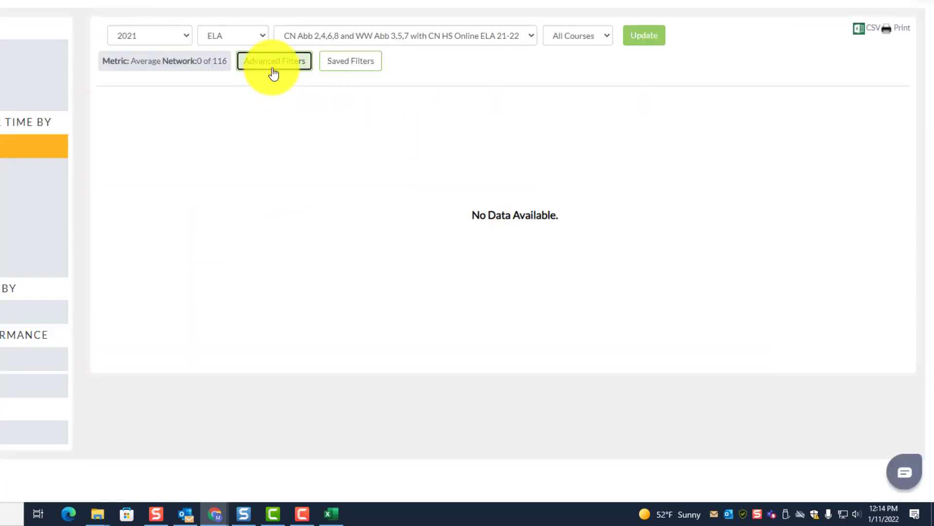
Return to the ELA report, set the school demographics race/ethnicity filter to Black or African American, update, and read the interim results.
click(273, 61)
scroll(491, 294, down, 5)
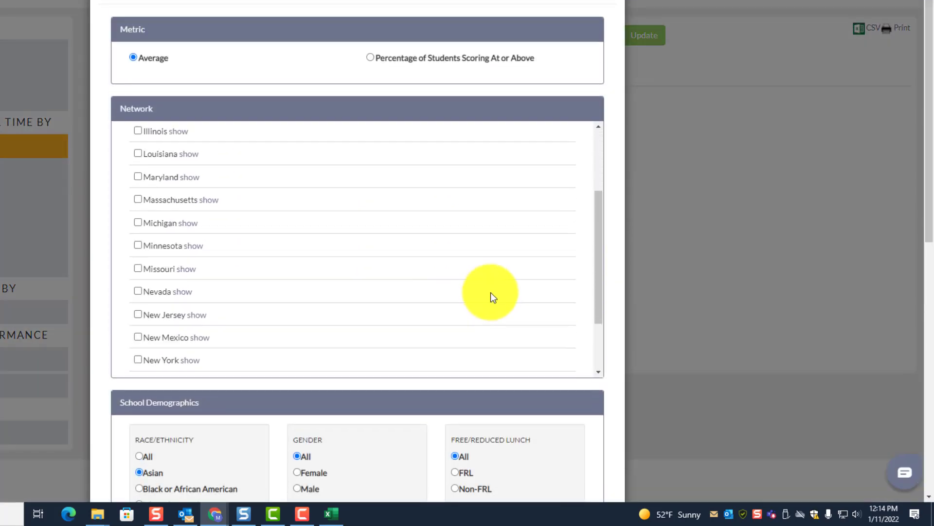
scroll(555, 228, down, 4)
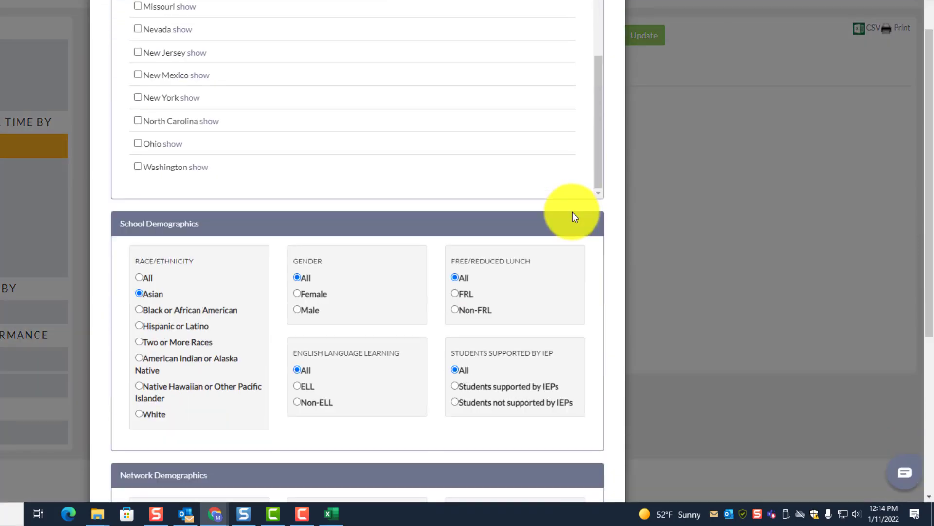
click(139, 308)
scroll(435, 313, down, 2)
scroll(435, 313, down, 5)
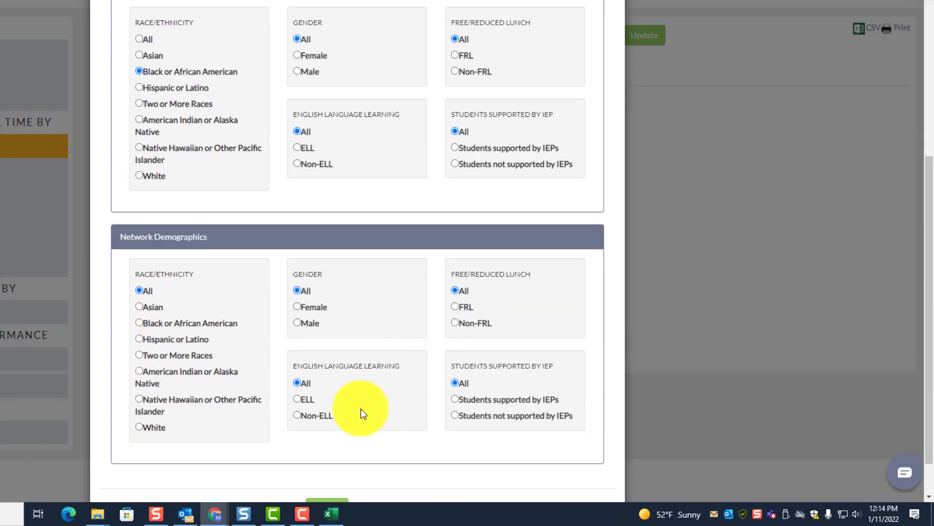
click(335, 456)
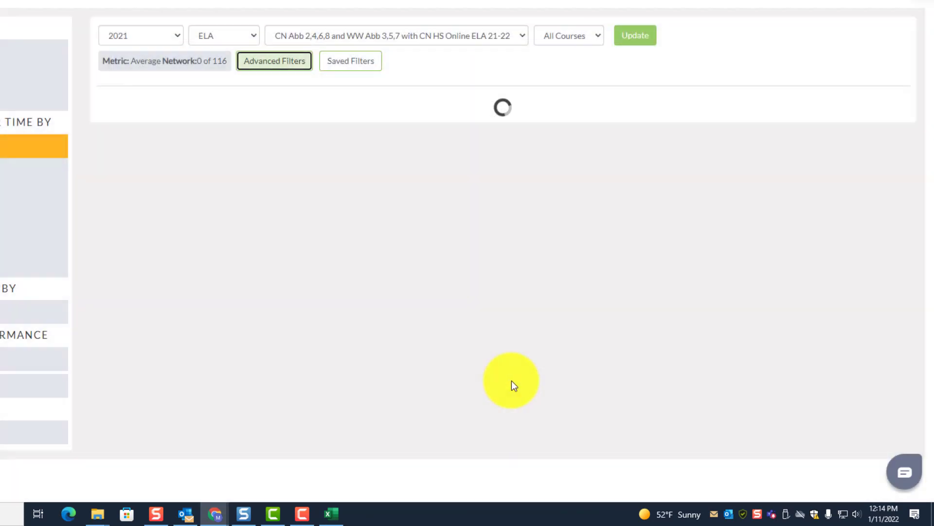
scroll(633, 301, down, 2)
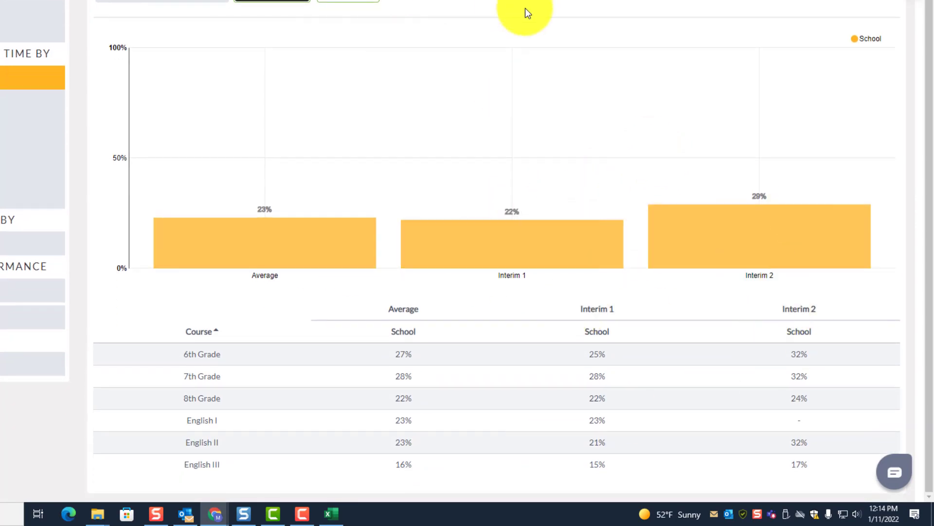
Set the school demographics filters to gender Female and race/ethnicity All, and update the ELA report.
click(271, 1)
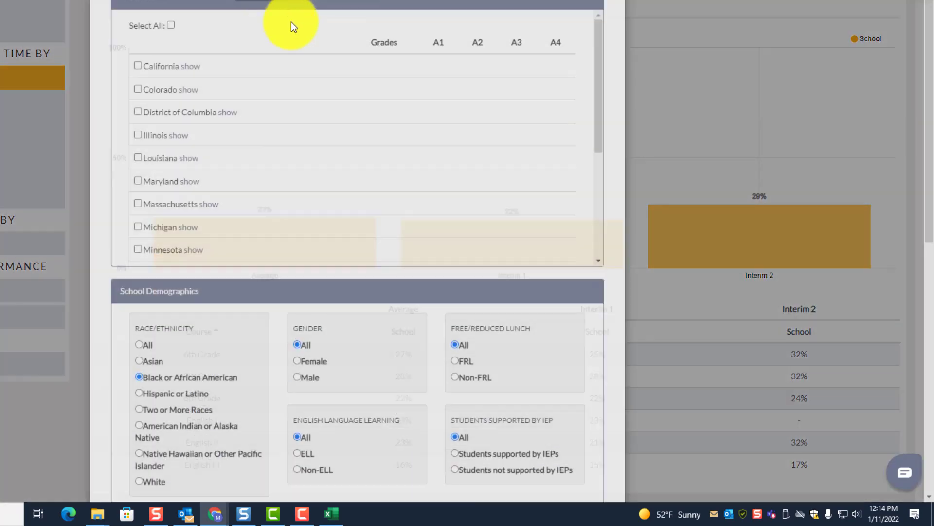
scroll(497, 127, down, 12)
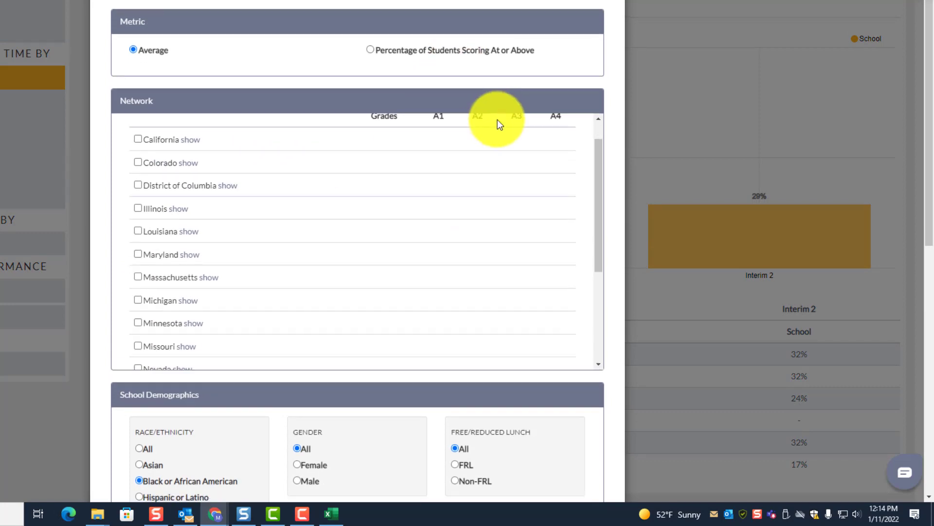
scroll(591, 113, down, 3)
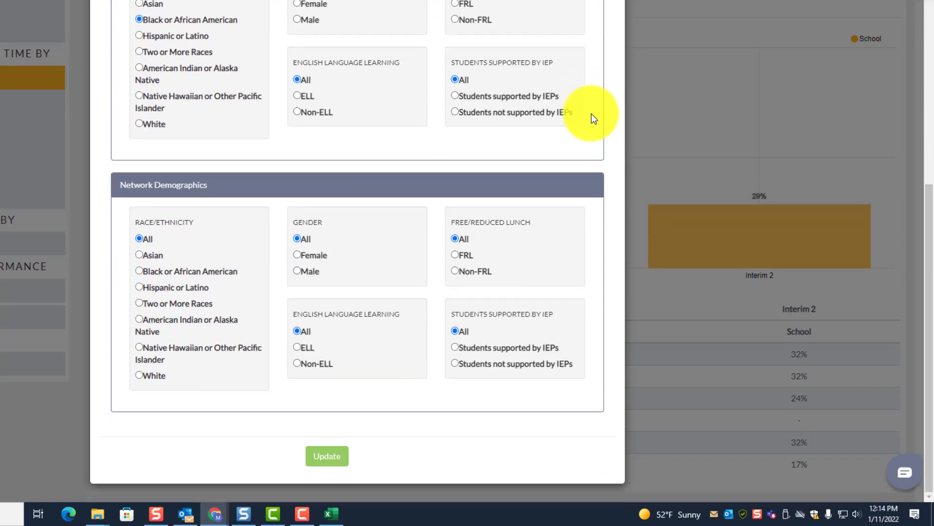
scroll(591, 113, up, 1)
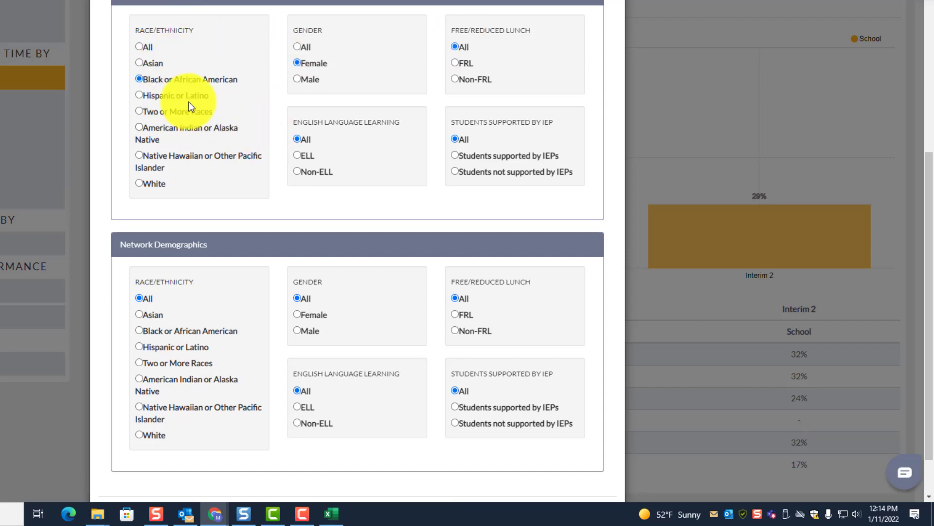
click(139, 47)
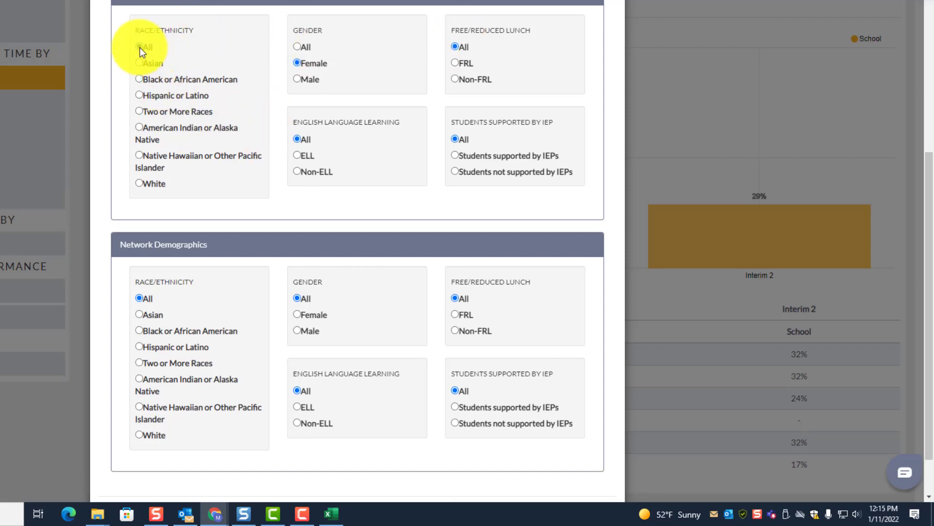
scroll(486, 122, down, 2)
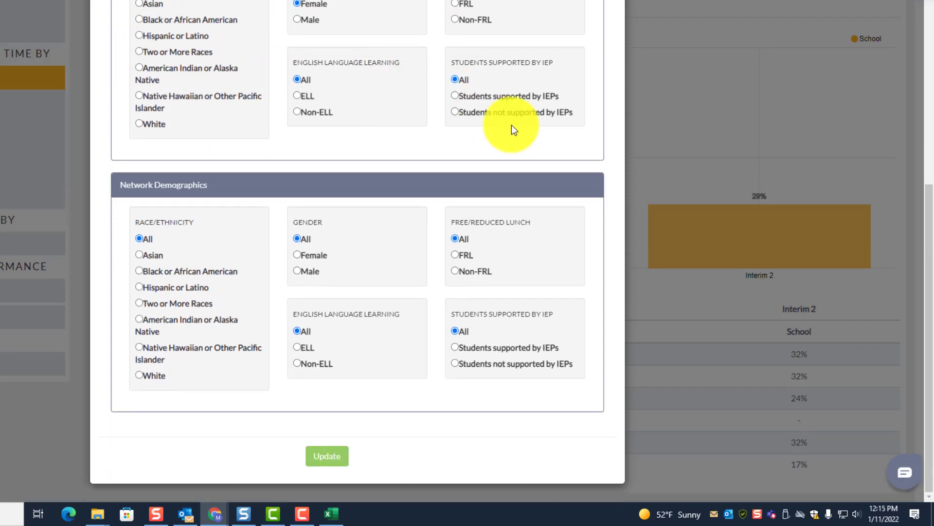
click(319, 457)
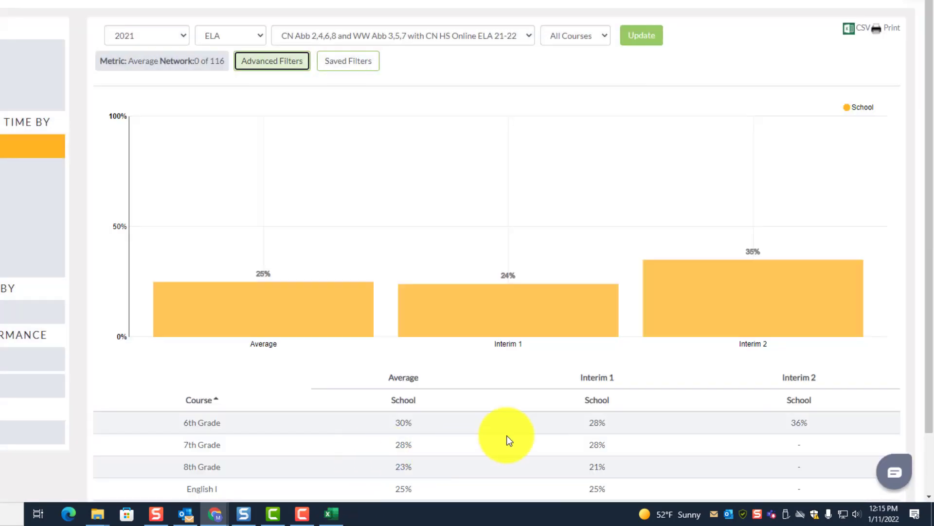